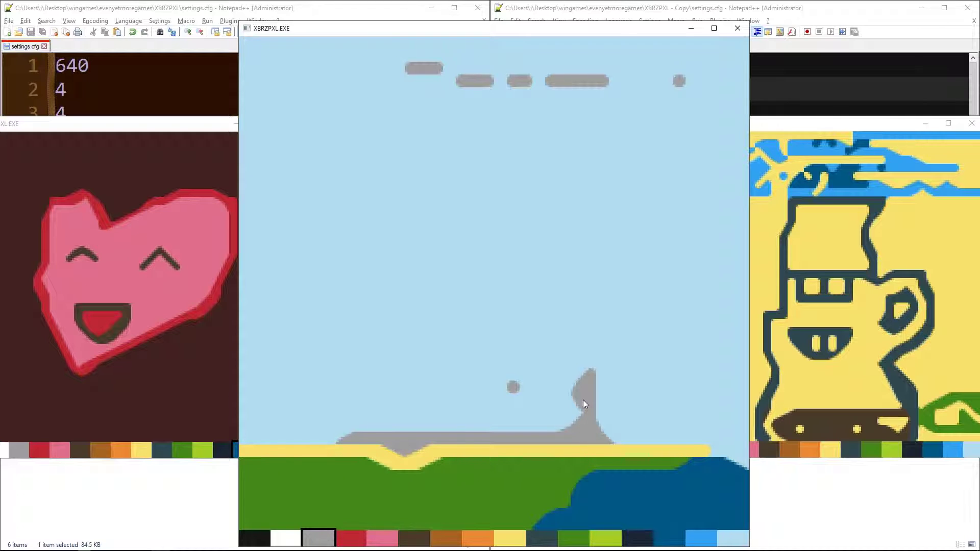
- Draw the grey box's right wall and top edge, then three horizontal grey shelves across it
drag(584, 400, 583, 240)
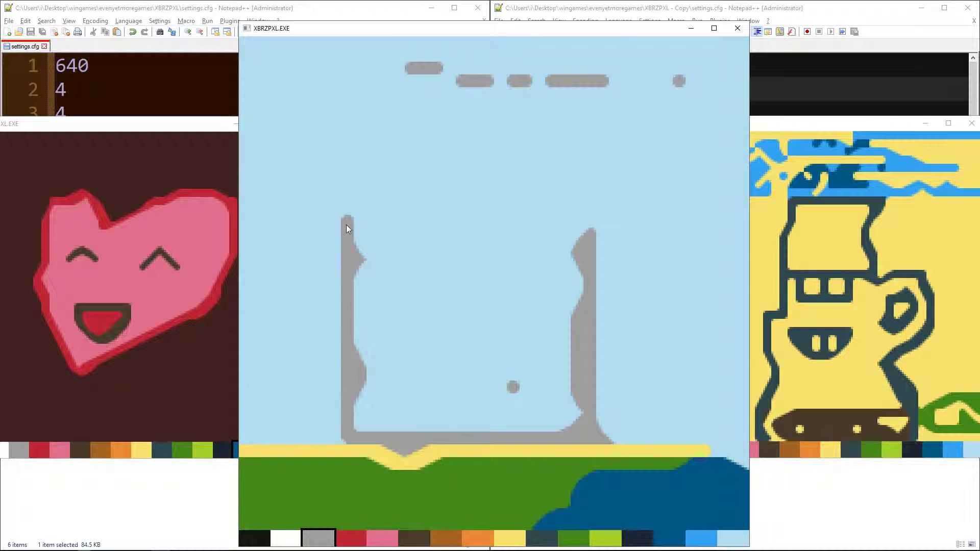
drag(347, 229, 494, 216)
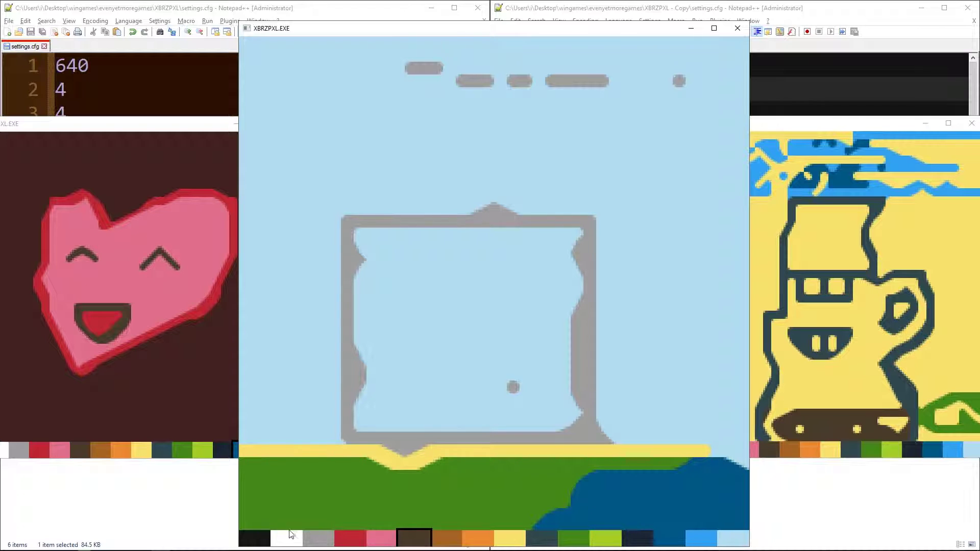
drag(405, 373, 515, 371)
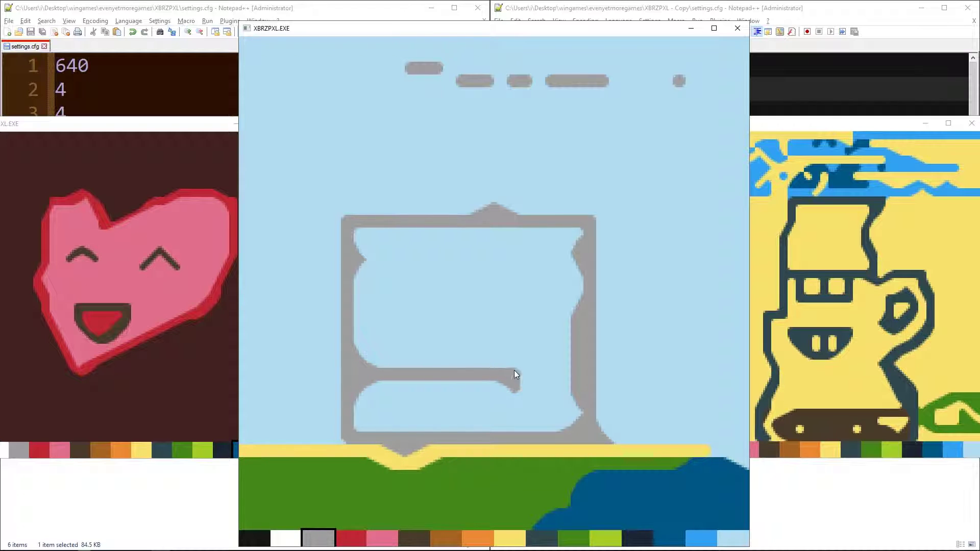
drag(567, 312, 366, 311)
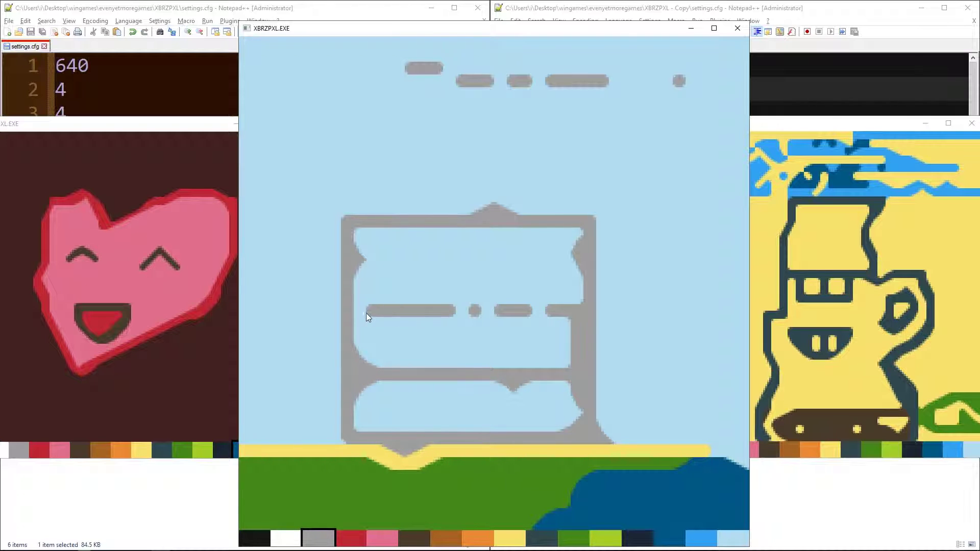
drag(475, 310, 562, 309)
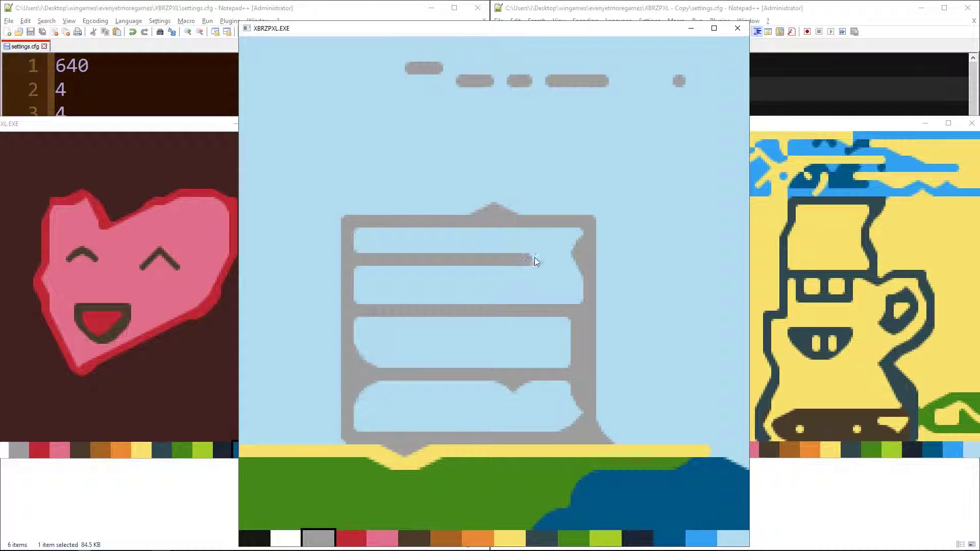
drag(534, 258, 580, 258)
- Paint a curved red lid across the box top, with a pale sky-blue highlight along its edge
click(351, 538)
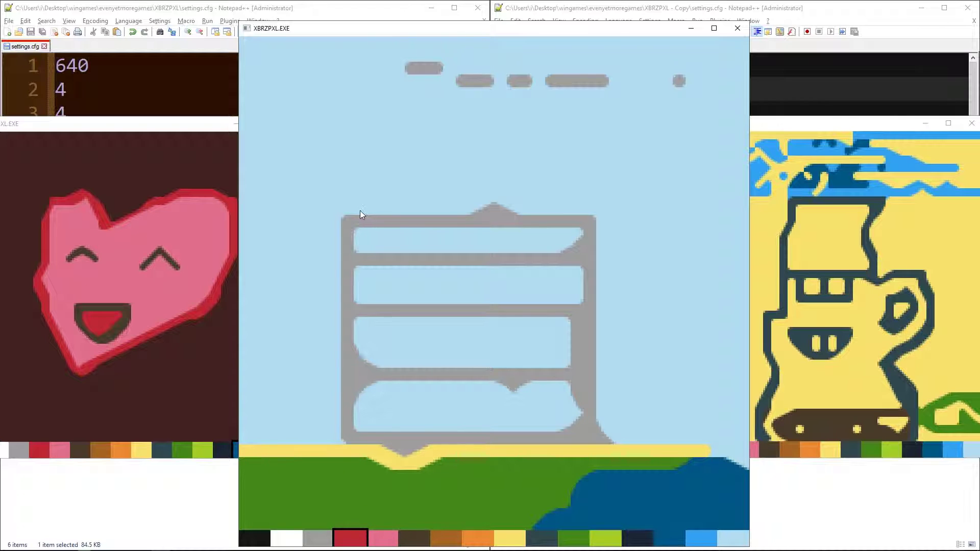
drag(492, 206, 595, 208)
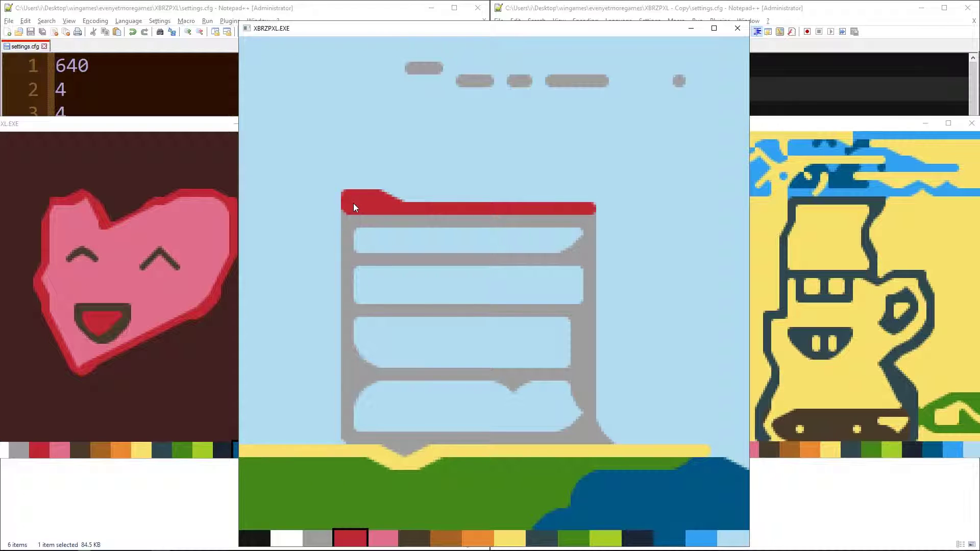
mouse_move(352, 208)
mouse_down()
mouse_move(362, 165)
mouse_move(510, 152)
mouse_move(577, 175)
mouse_move(590, 200)
mouse_move(546, 182)
mouse_move(367, 181)
mouse_move(377, 171)
mouse_move(546, 168)
mouse_move(564, 192)
mouse_move(394, 195)
mouse_move(413, 176)
mouse_up()
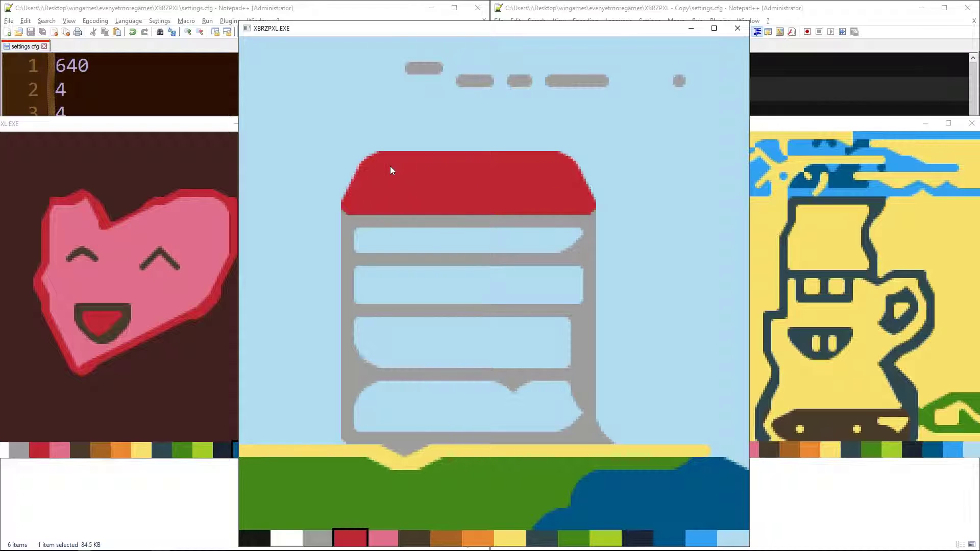
right_click(369, 154)
drag(370, 154, 449, 149)
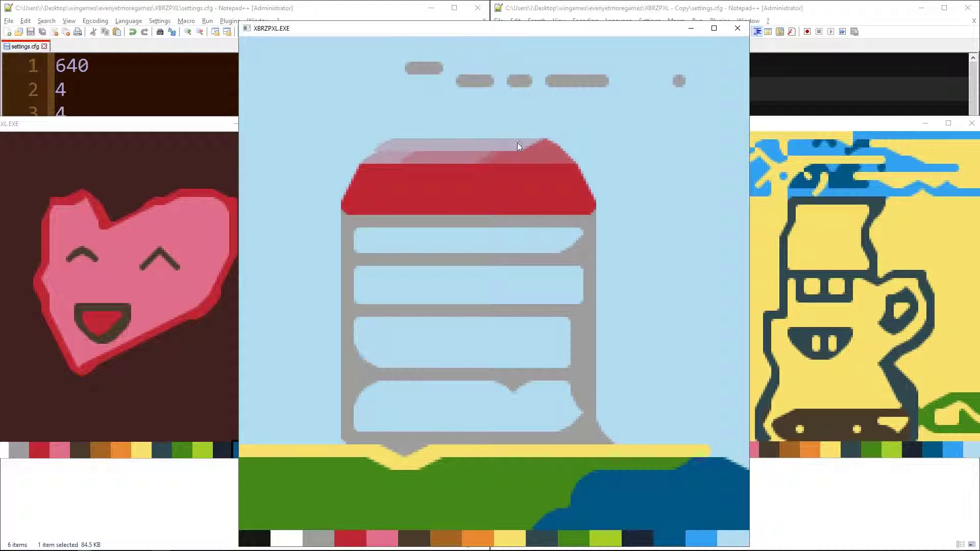
- Review settings.cfg in Notepad++ and return to the XBRZPXL drawing
click(169, 66)
scroll(169, 66, down, 4)
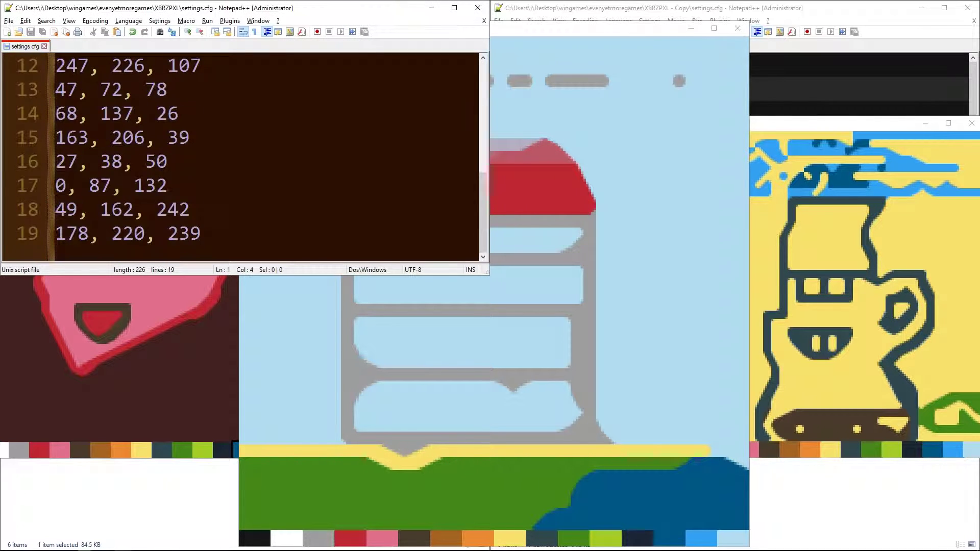
scroll(169, 153, up, 4)
click(575, 33)
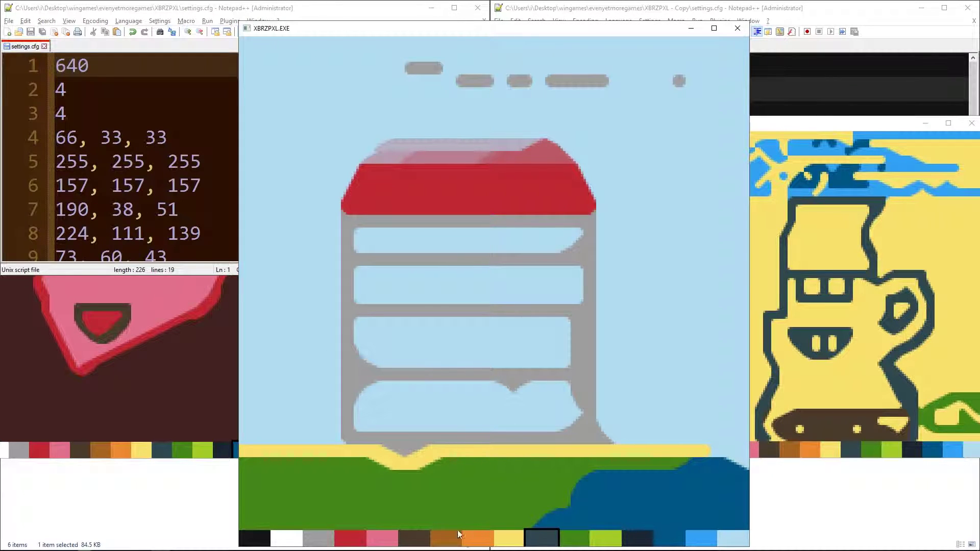
- Add a grey divider in the lower row and paint the lower middle cells dark slate
click(319, 537)
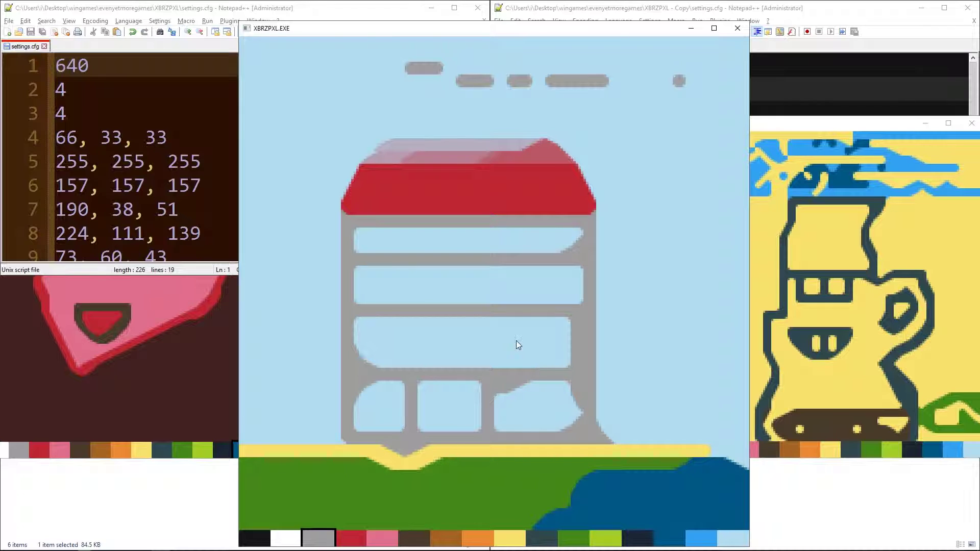
click(507, 363)
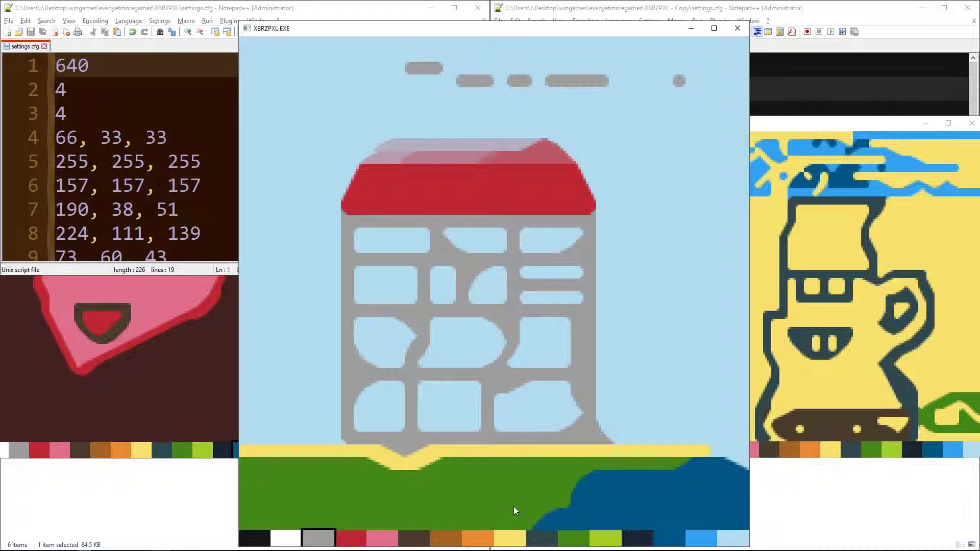
click(542, 541)
drag(507, 413, 572, 420)
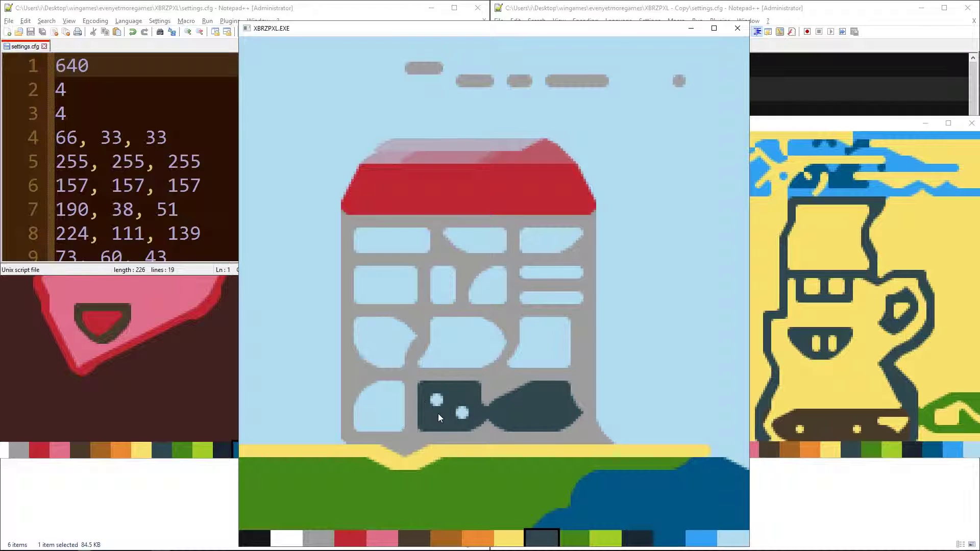
- Fill the middle-row, second-row and top-row window cells with dark navy
click(629, 537)
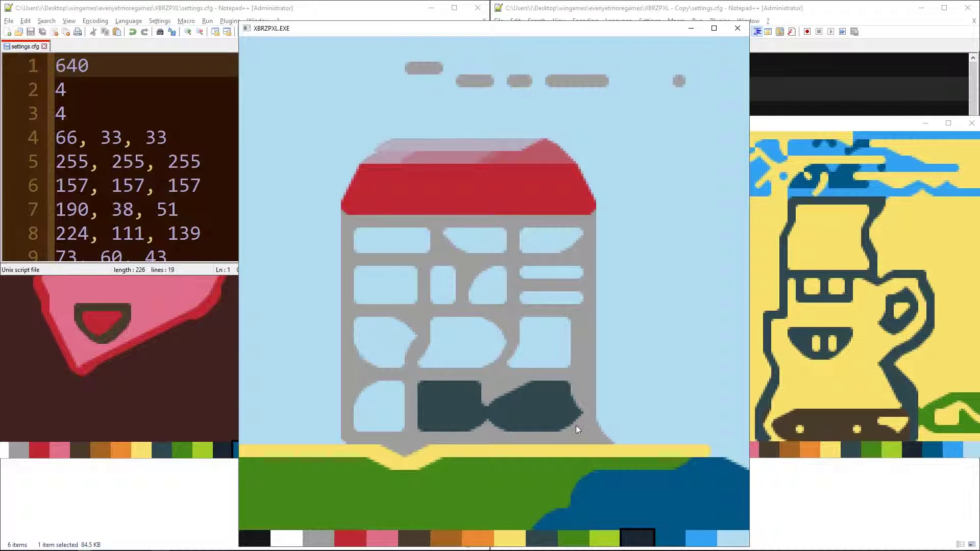
mouse_move(526, 320)
mouse_down()
mouse_move(518, 362)
mouse_move(560, 358)
mouse_move(562, 321)
mouse_move(538, 332)
mouse_up()
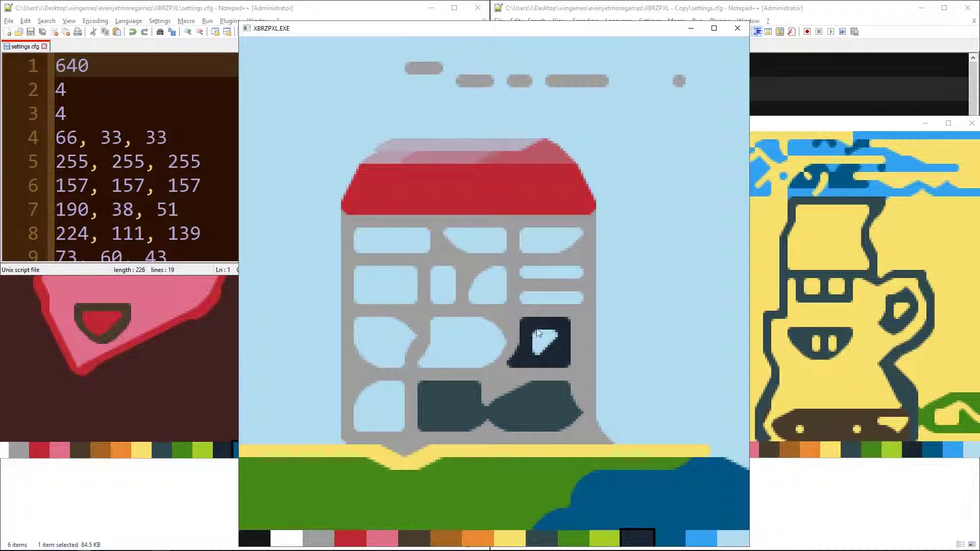
mouse_move(470, 330)
mouse_down()
mouse_move(476, 323)
mouse_move(435, 331)
mouse_move(432, 361)
mouse_up()
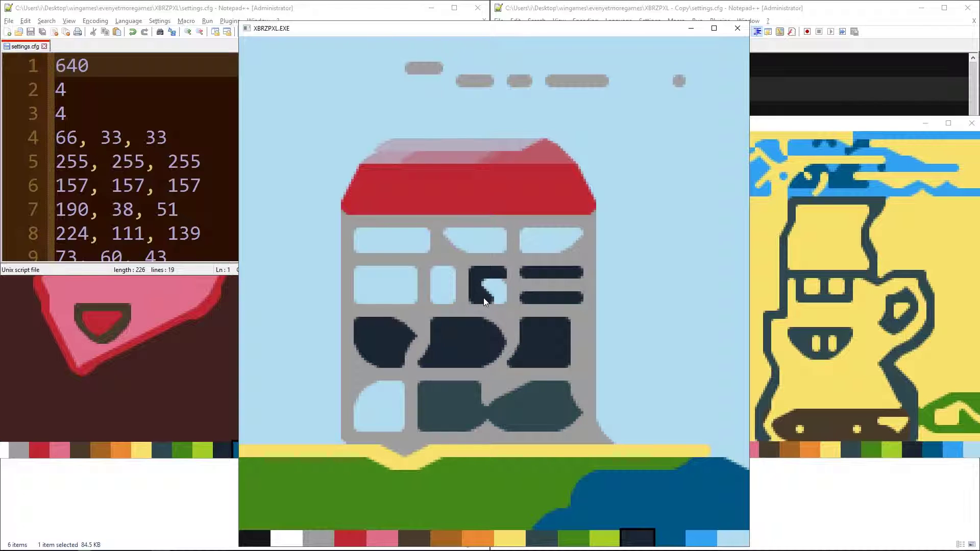
click(454, 297)
click(386, 285)
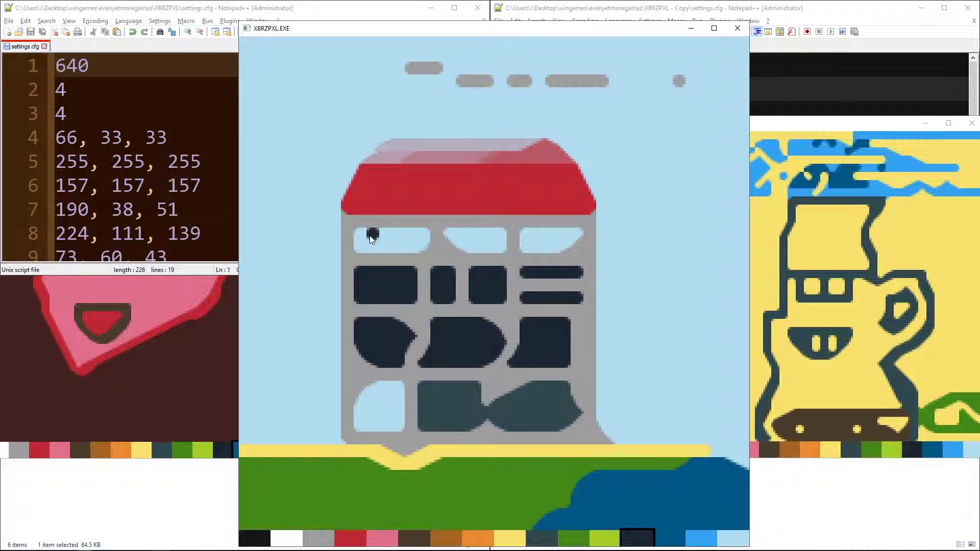
drag(428, 232, 582, 236)
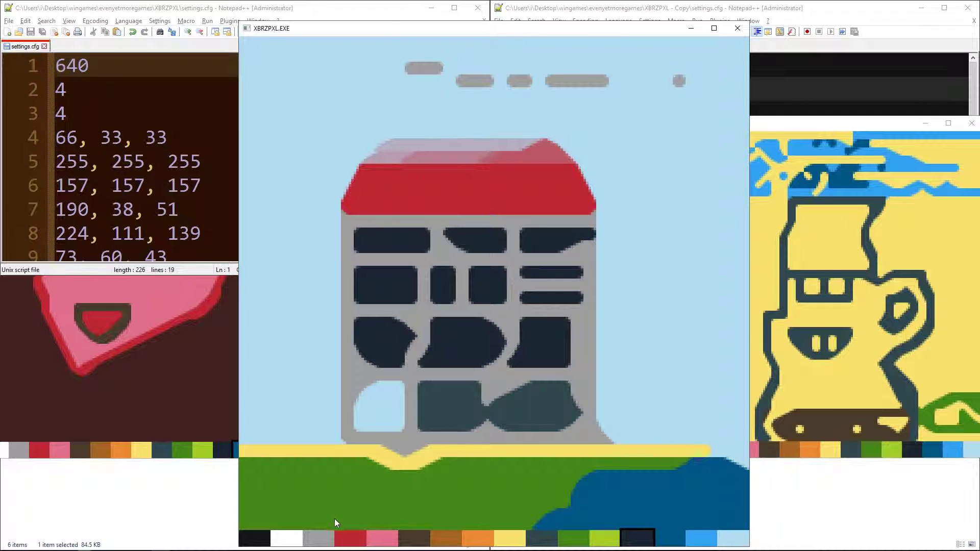
- Paint the lower-left window cell dark navy
click(321, 537)
click(544, 538)
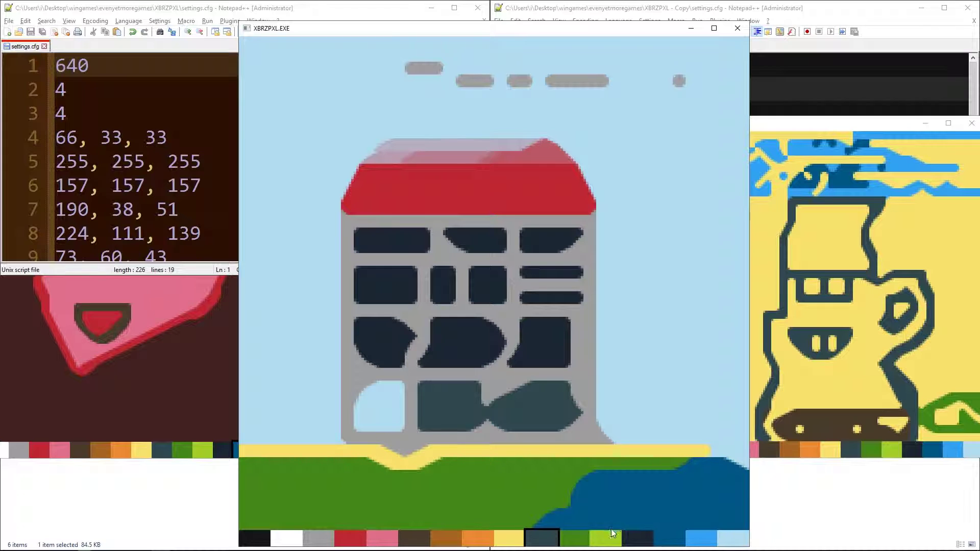
click(638, 538)
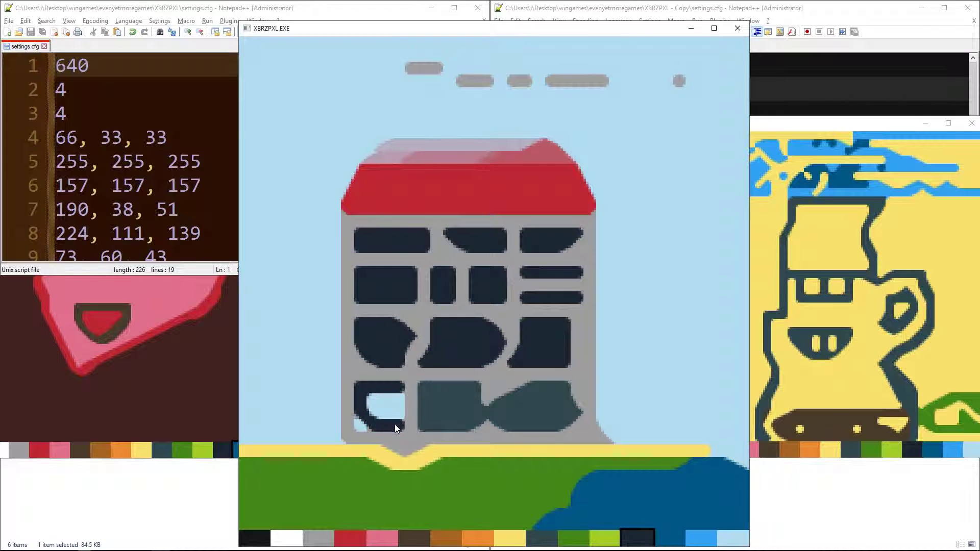
drag(395, 426, 380, 402)
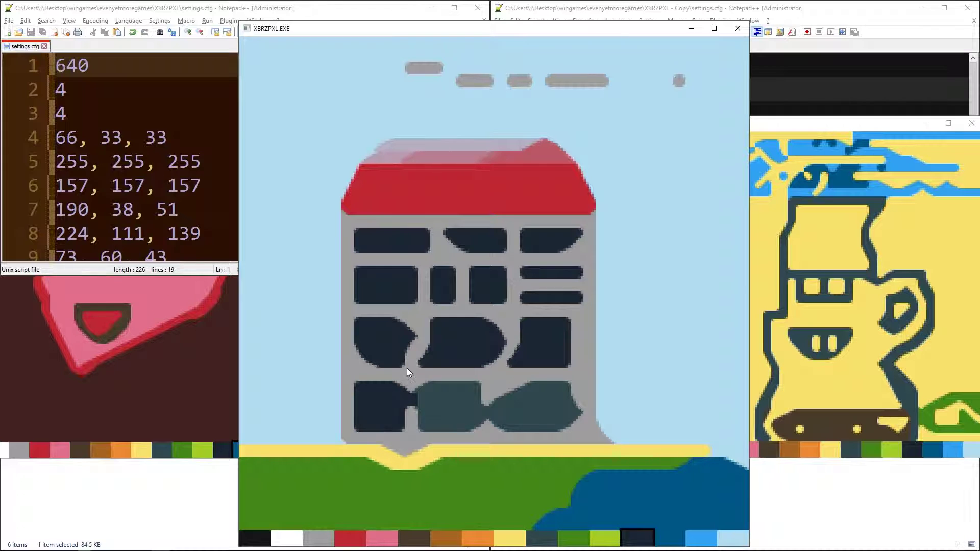
- Bring the XBRZPXL - Copy folder forward and open its image.png in Paint
click(193, 494)
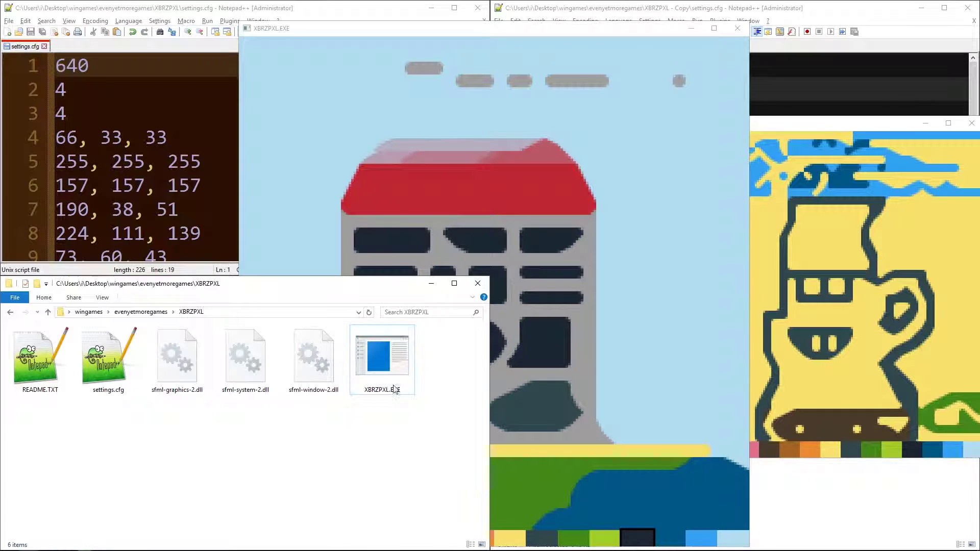
click(595, 271)
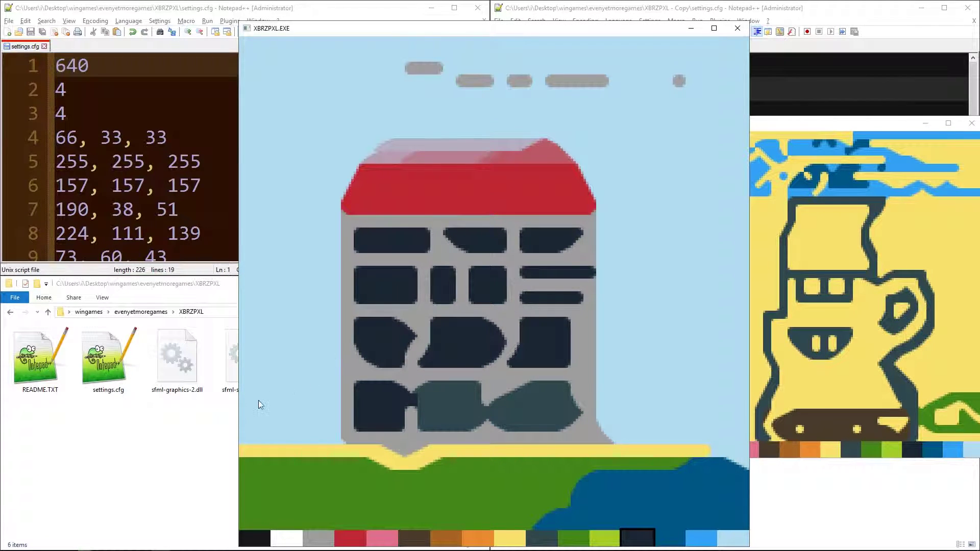
click(179, 443)
click(869, 512)
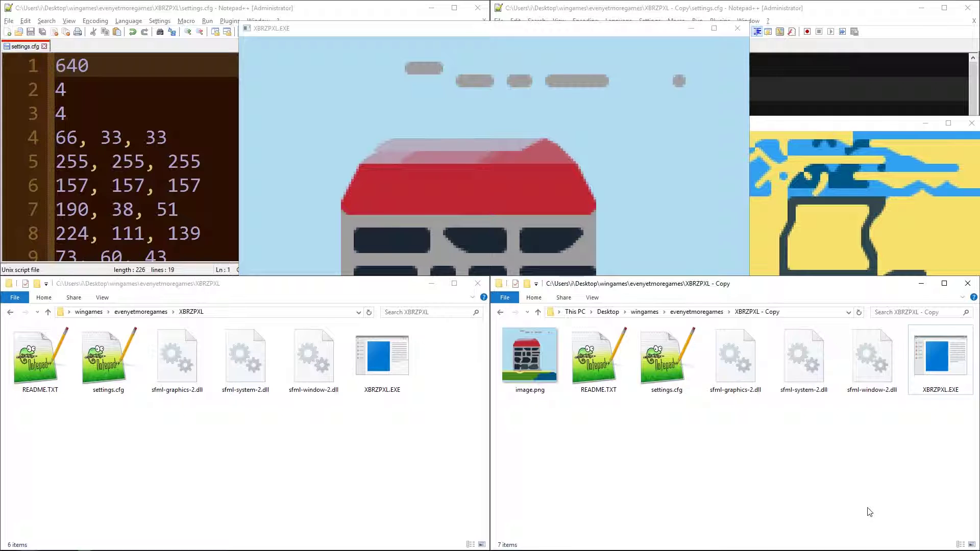
double_click(522, 360)
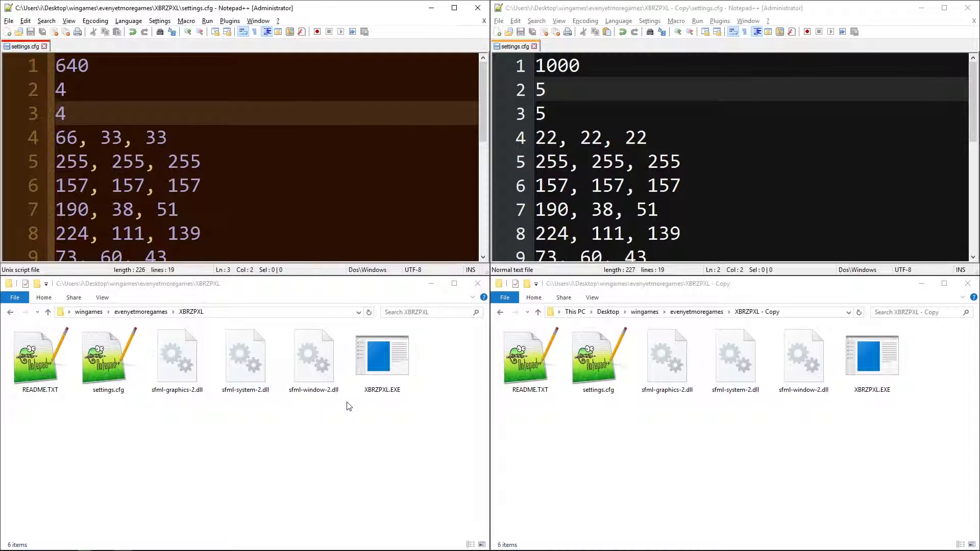
- Change the 4s on lines 2 and 3 of the original settings.cfg to 5
key(Up)
key(shift+Left)
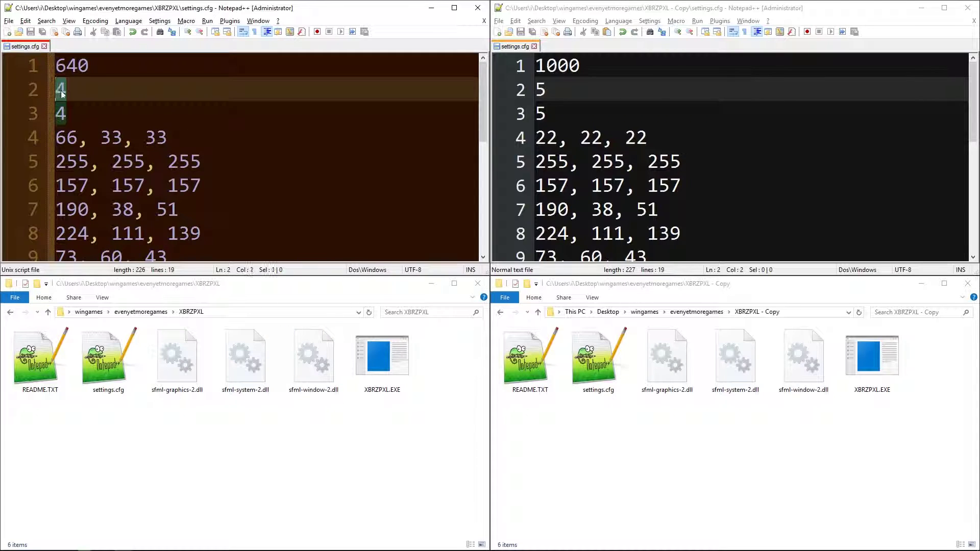
text(5)
key(Escape)
key(Down)
key(shift+Left)
text(5)
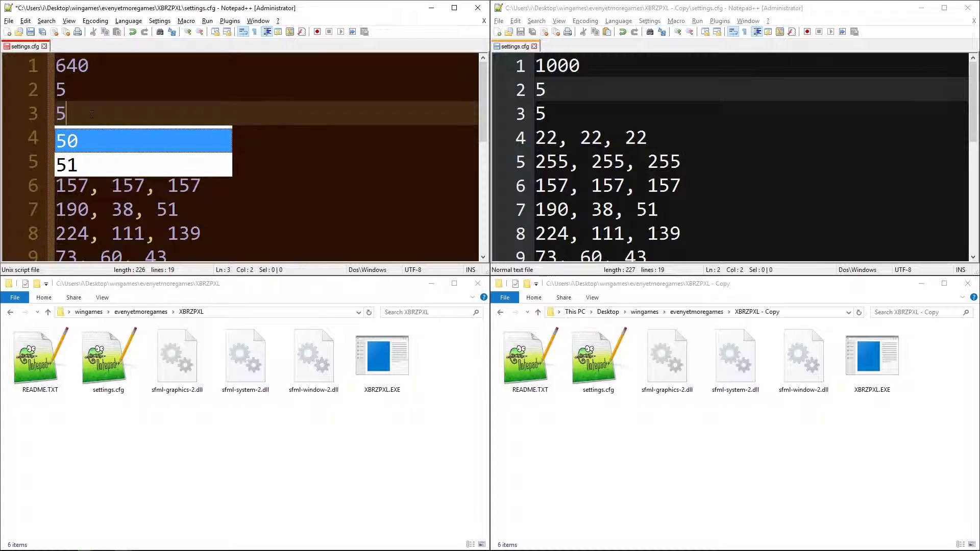
key(Escape)
key(Up)
key(shift+Left)
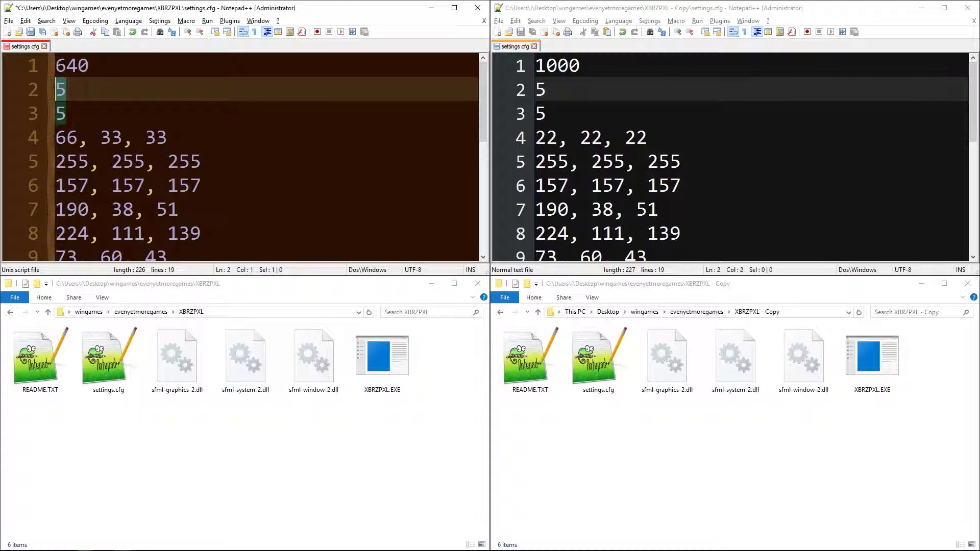
key(Right)
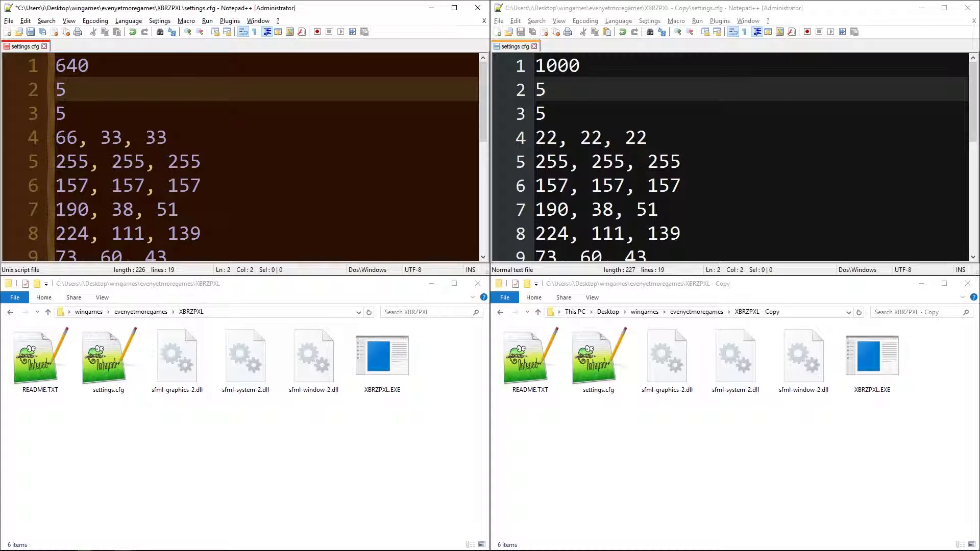
key(Down)
key(shift+Left)
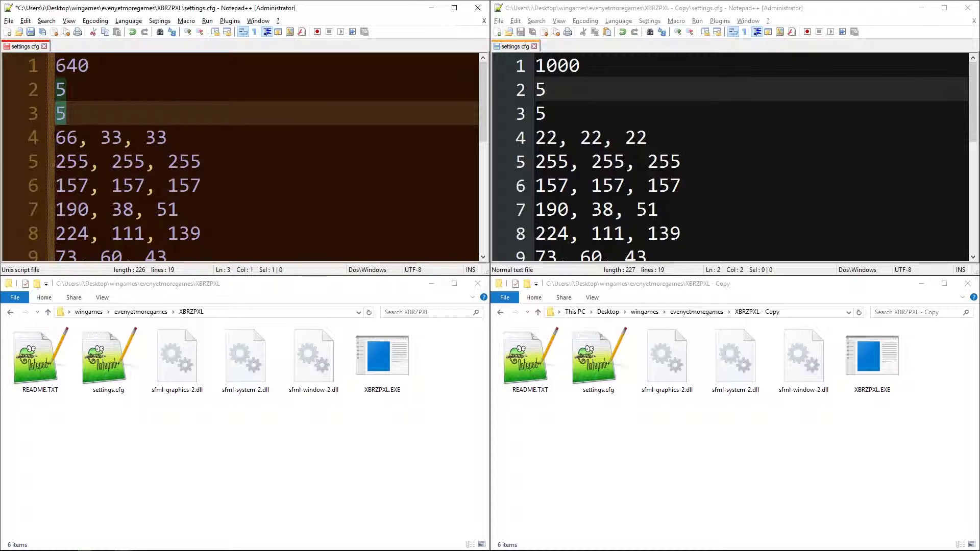
- Replace 640 on line 1 with 500 and save the file
double_click(65, 72)
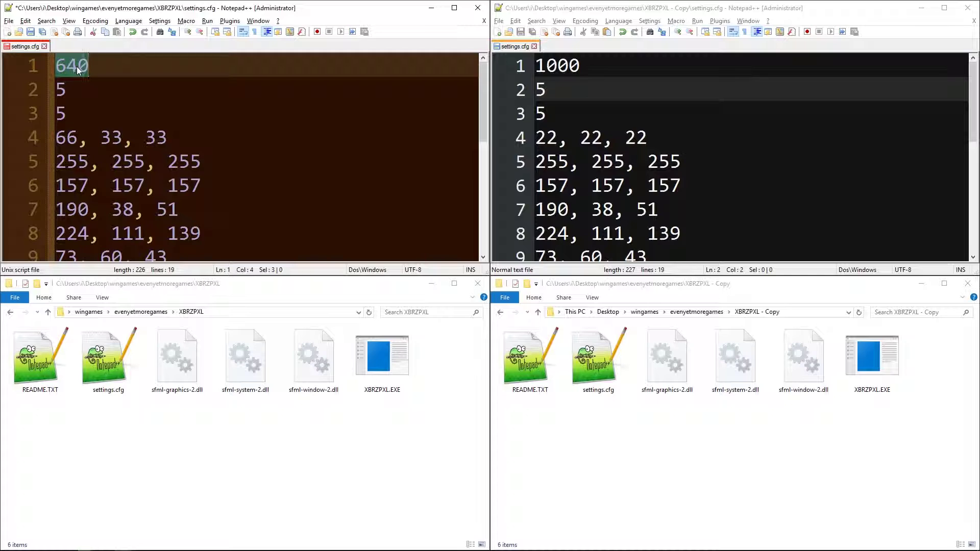
text(59)
key(BackSpace)
text(00)
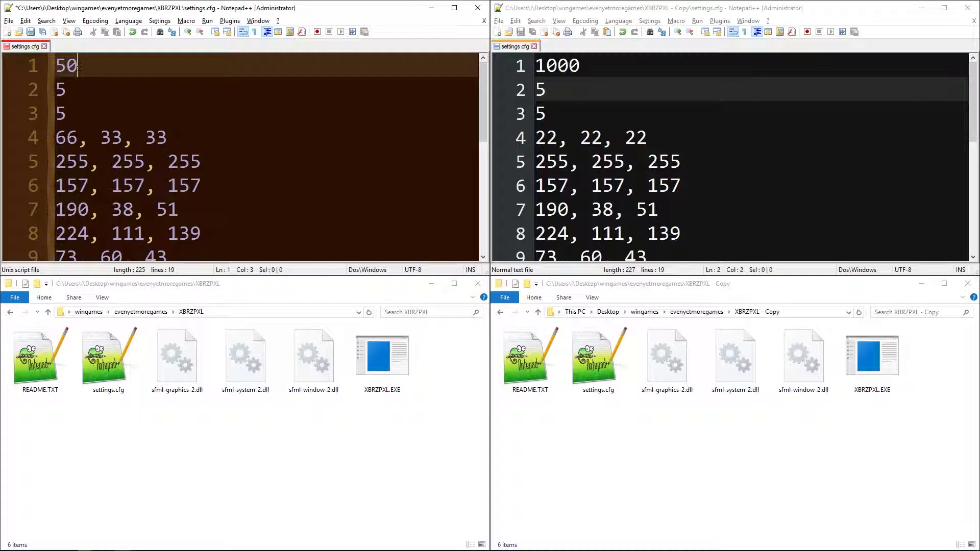
key(ctrl+s)
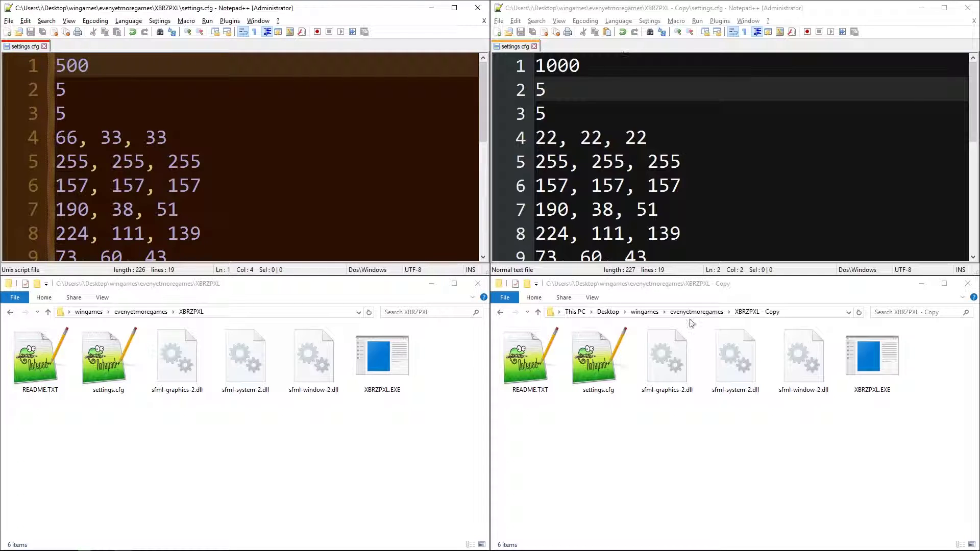
- Launch XBRZPXL from both folders and arrange the windows side by side
double_click(872, 357)
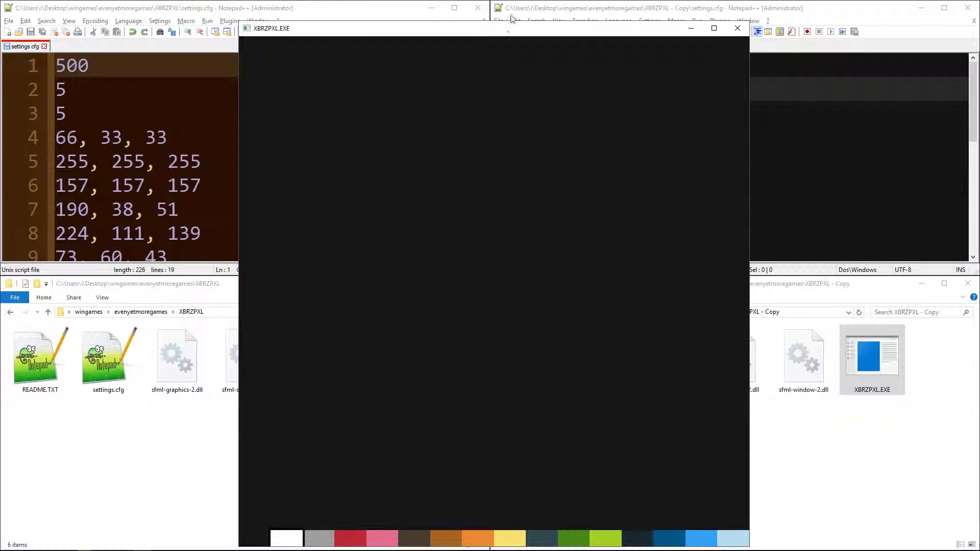
drag(512, 28, 979, 41)
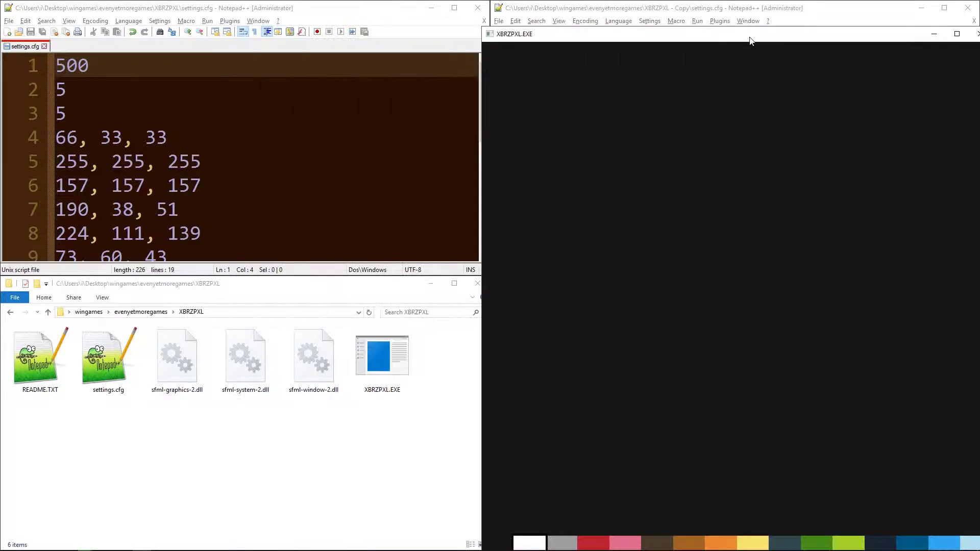
double_click(381, 375)
drag(488, 162, 310, 165)
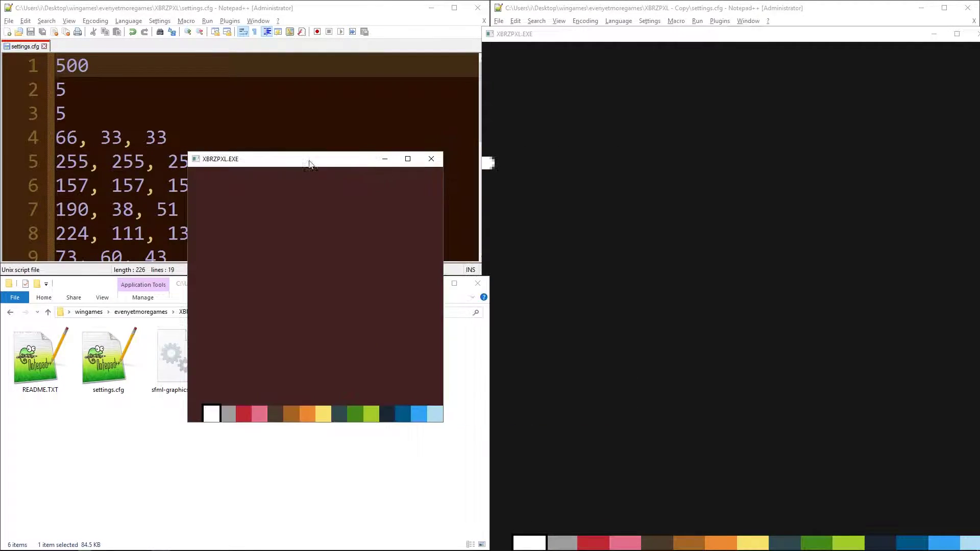
- Draw an apple on the right canvas and a white loop on the left, then close both to save
drag(731, 188, 713, 192)
mouse_move(682, 184)
mouse_down()
mouse_move(701, 330)
mouse_move(701, 207)
mouse_move(715, 191)
mouse_up()
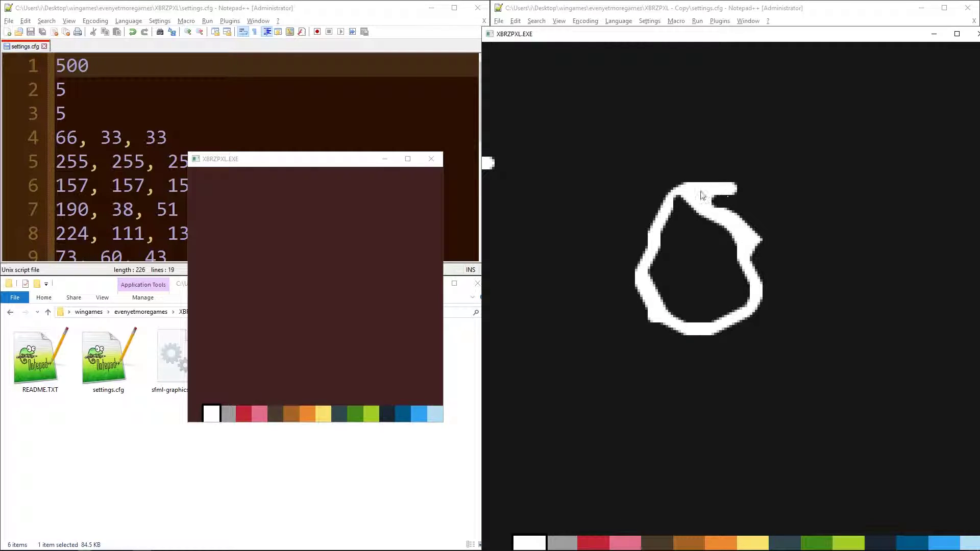
mouse_move(352, 236)
mouse_down()
mouse_move(320, 244)
mouse_move(267, 282)
mouse_move(297, 342)
mouse_move(351, 294)
mouse_move(364, 241)
mouse_move(336, 232)
mouse_move(265, 251)
mouse_move(252, 286)
mouse_move(269, 320)
mouse_move(267, 255)
mouse_move(351, 219)
mouse_move(372, 250)
mouse_move(376, 293)
mouse_move(363, 312)
mouse_move(349, 244)
mouse_move(351, 285)
mouse_up()
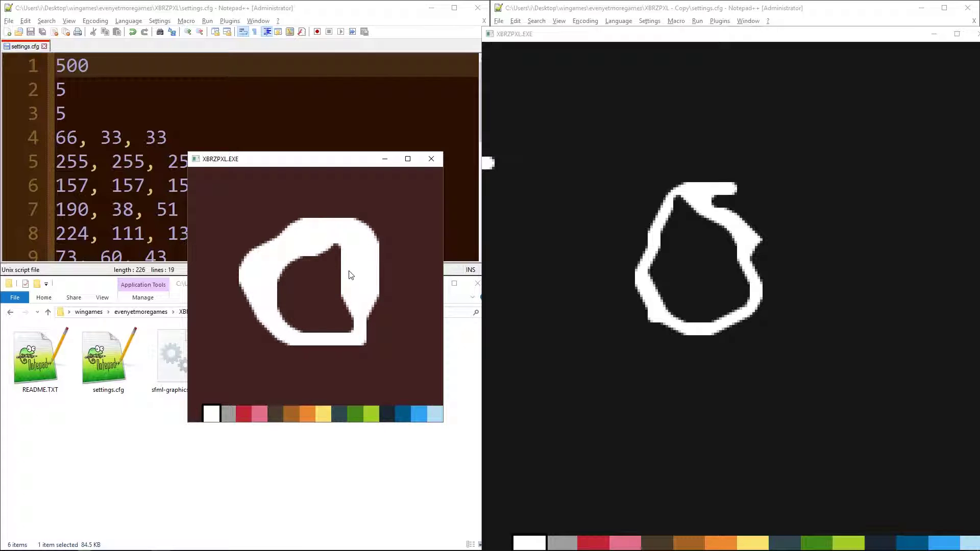
click(675, 35)
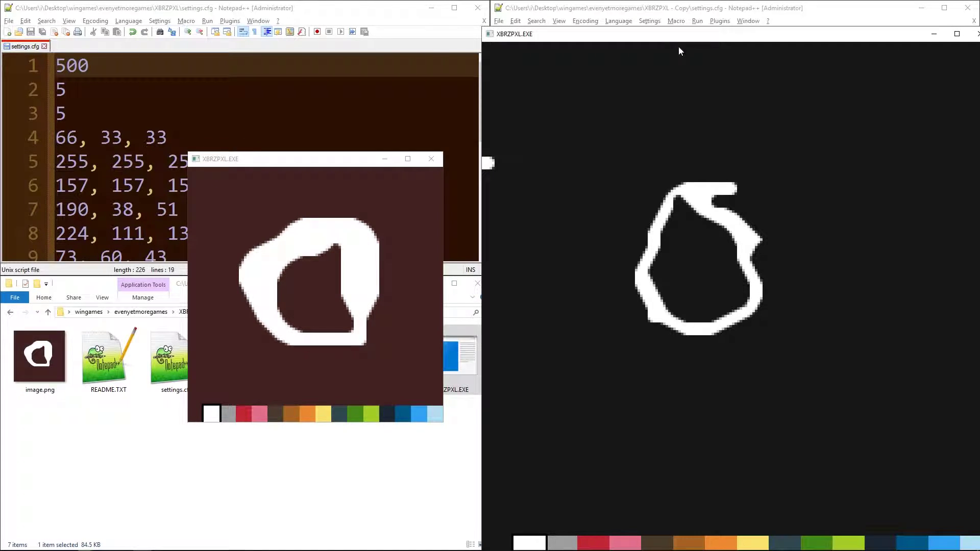
click(427, 160)
click(977, 34)
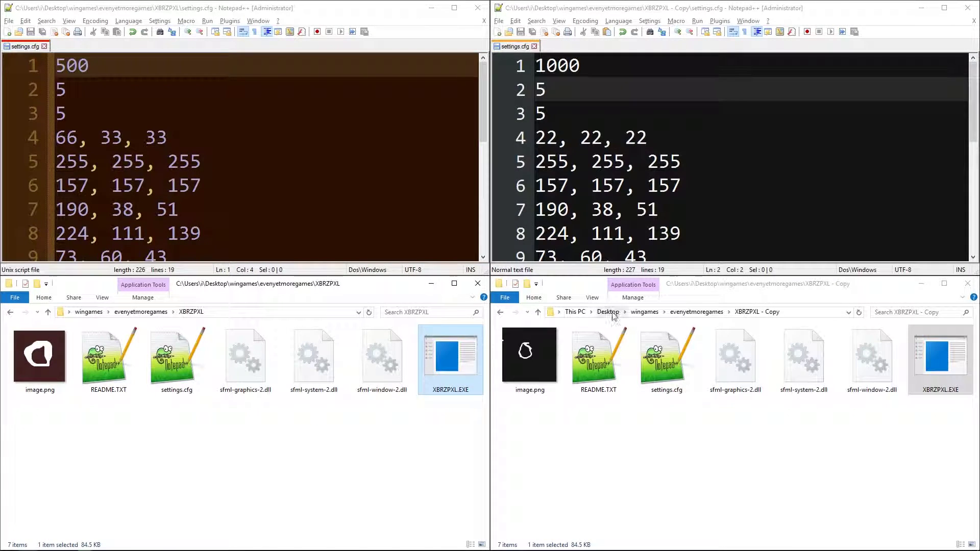
- Compare both image.png files in Paint, then close Paint
double_click(526, 358)
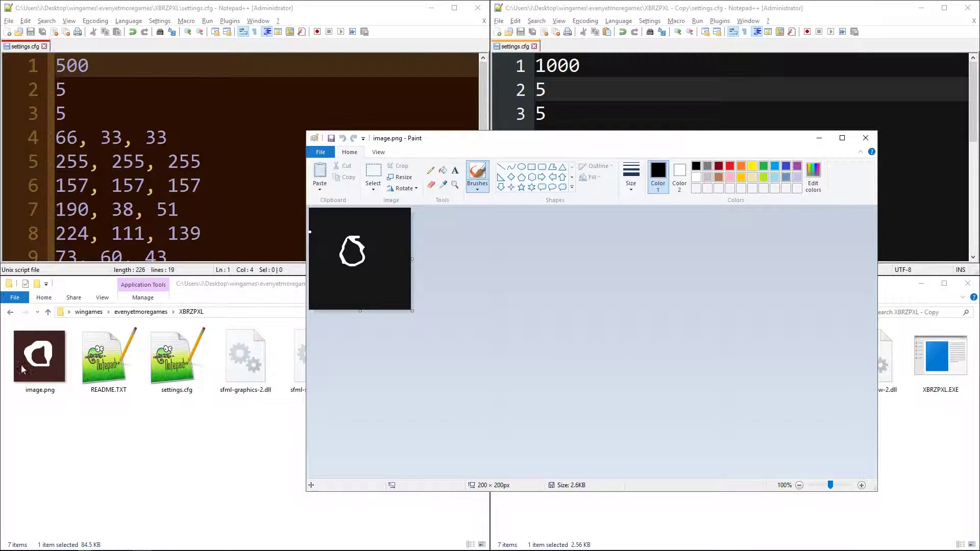
drag(21, 368, 396, 326)
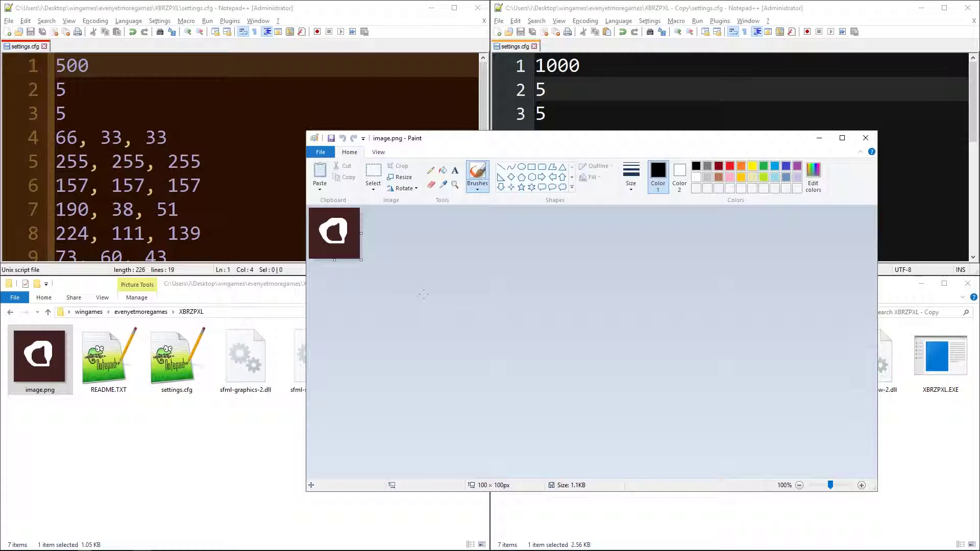
key(alt+F4)
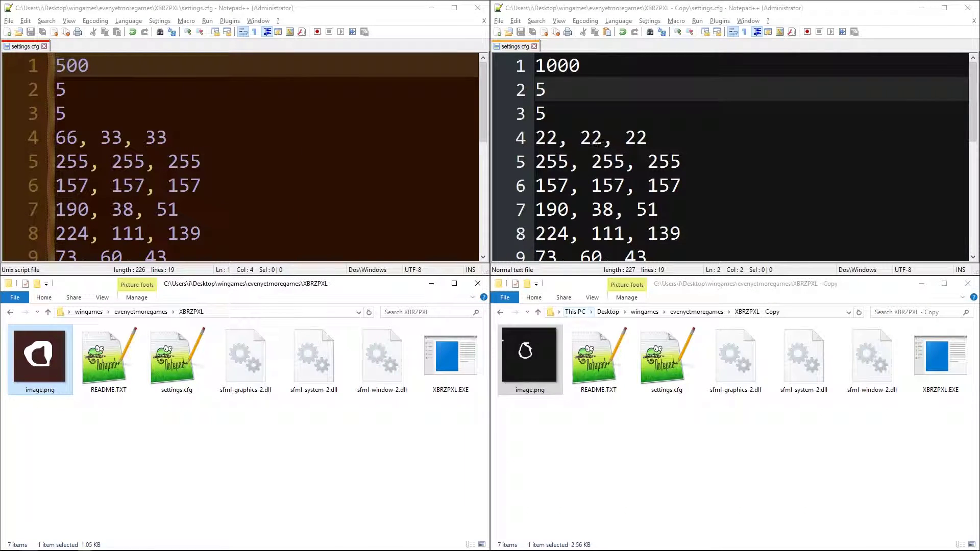
- Set line 1 of the copy's settings to 640, paste 640 over the original's 500, and save
double_click(559, 72)
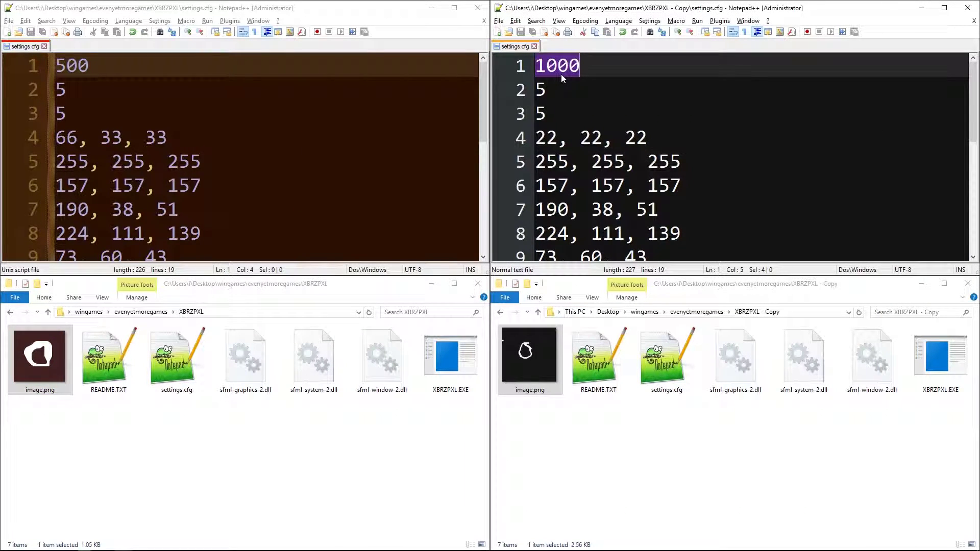
text(640)
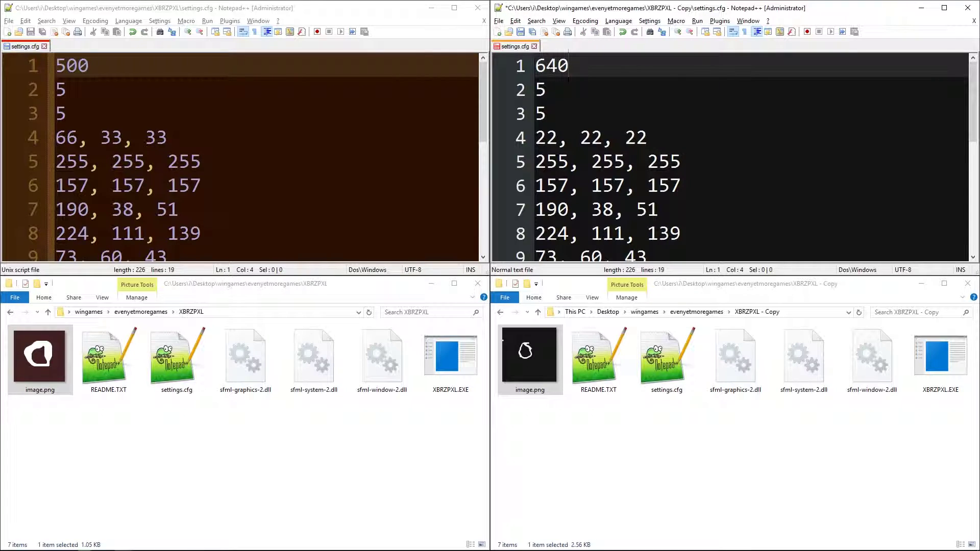
key(shift+Home)
key(ctrl+c)
double_click(72, 69)
key(ctrl+v)
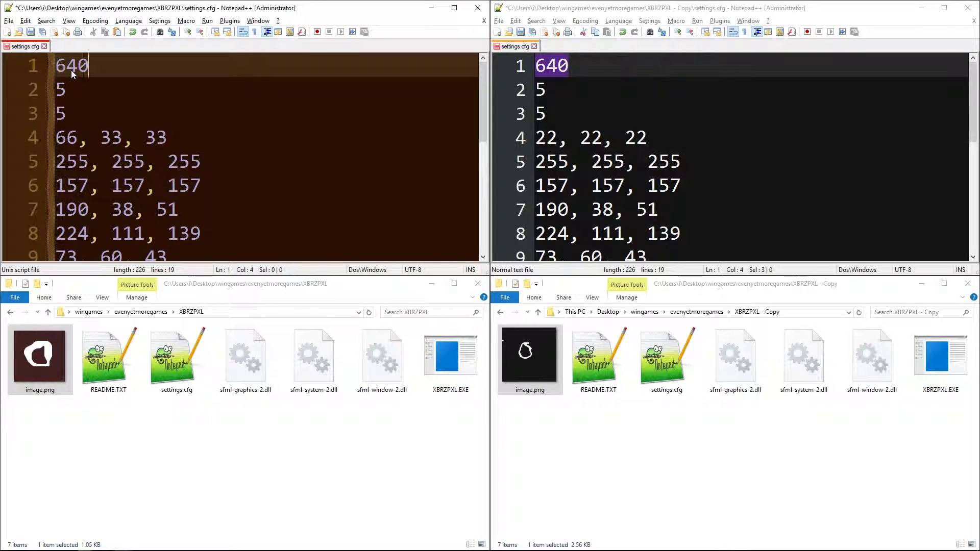
click(129, 82)
key(ctrl+s)
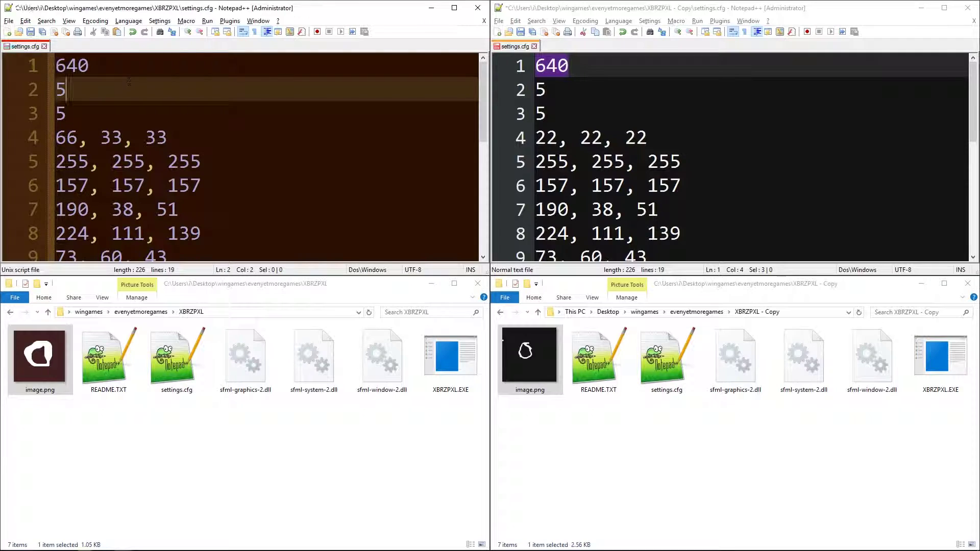
- Save the copy's settings, then change the original's line 2 to 2 and save
click(549, 90)
key(ctrl+s)
key(shift+Home)
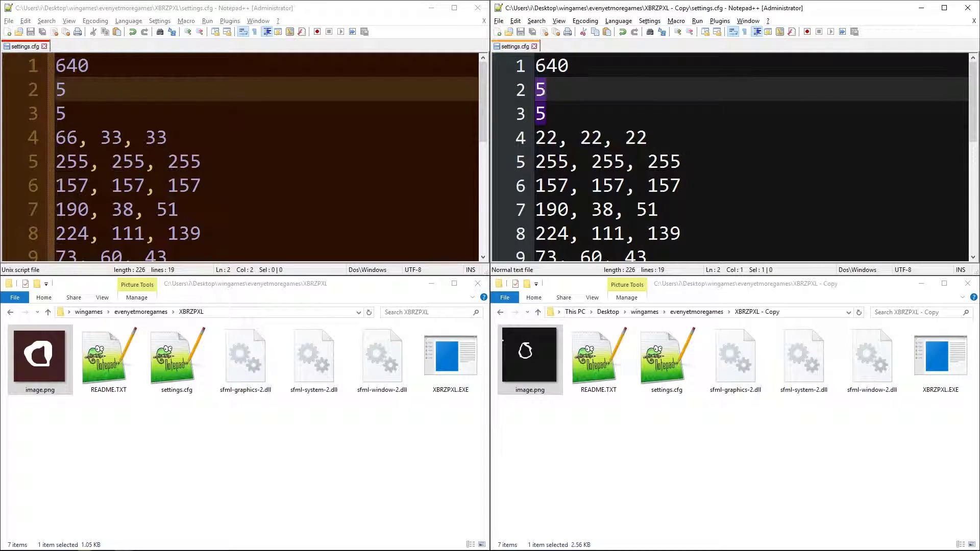
key(ctrl+c)
key(End)
double_click(51, 93)
key(ctrl+v)
key(shift+Home)
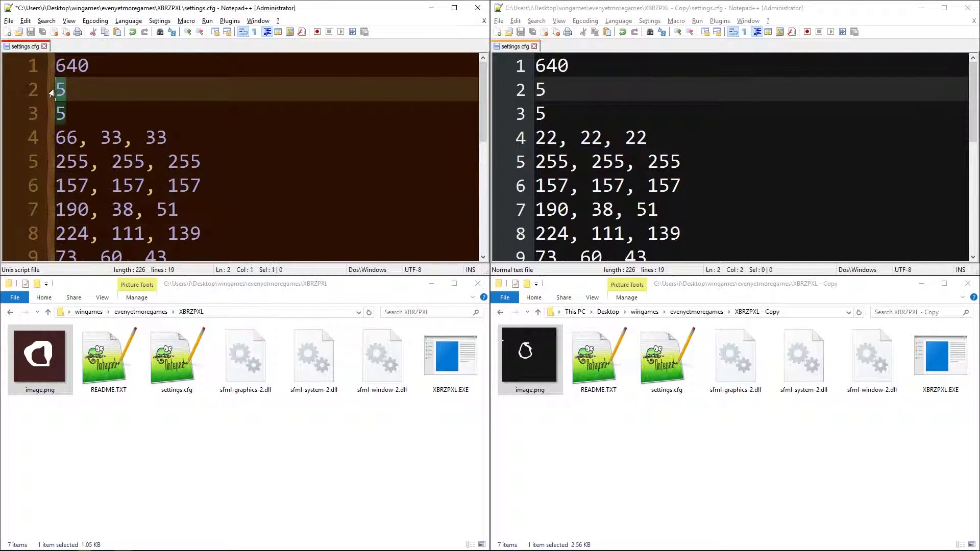
text(2)
key(ctrl+s)
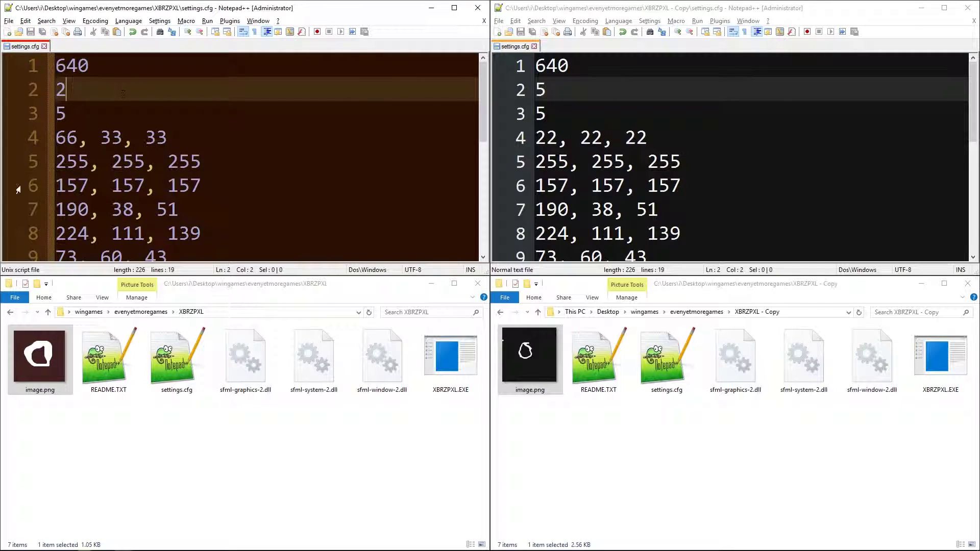
- Launch both copies of XBRZPXL and position their windows left and right
double_click(453, 366)
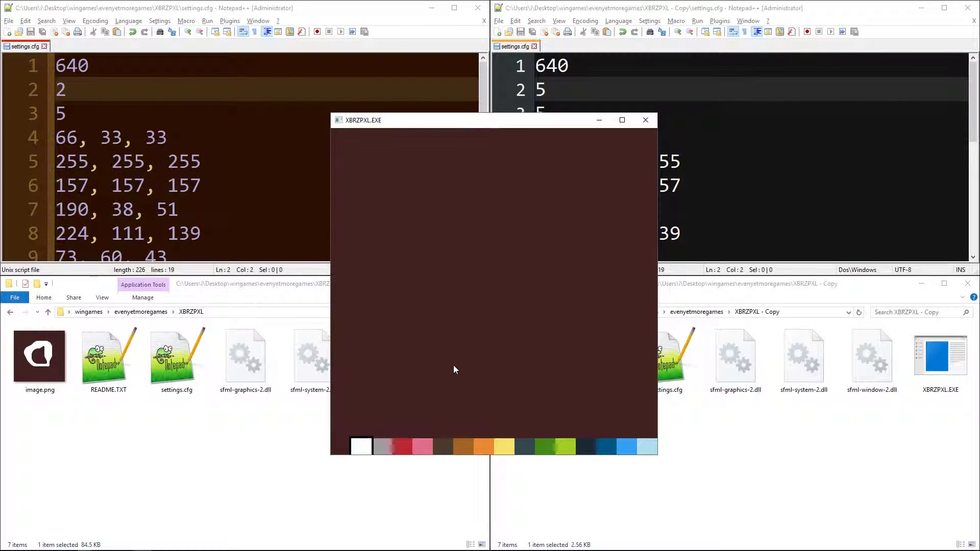
double_click(941, 360)
drag(558, 123, 840, 146)
drag(478, 124, 235, 127)
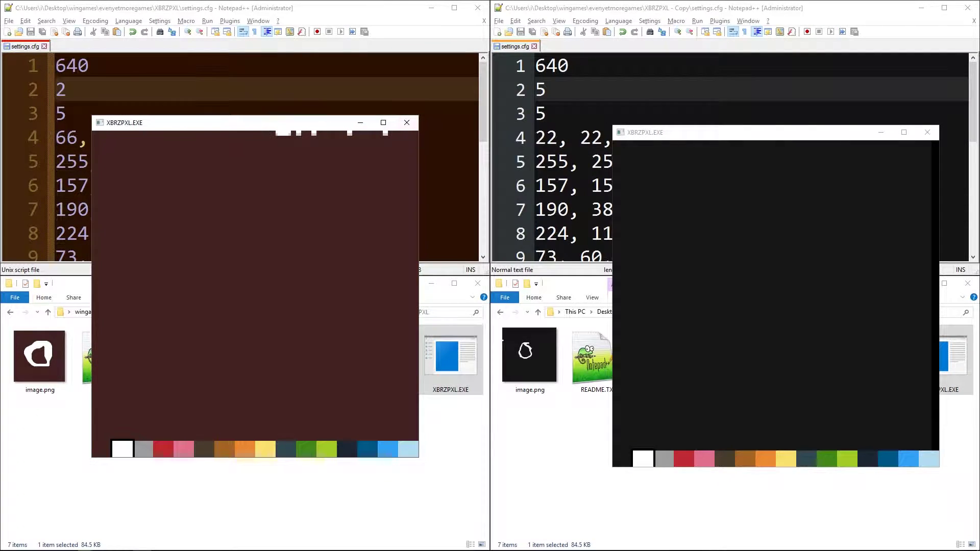
drag(720, 135, 658, 128)
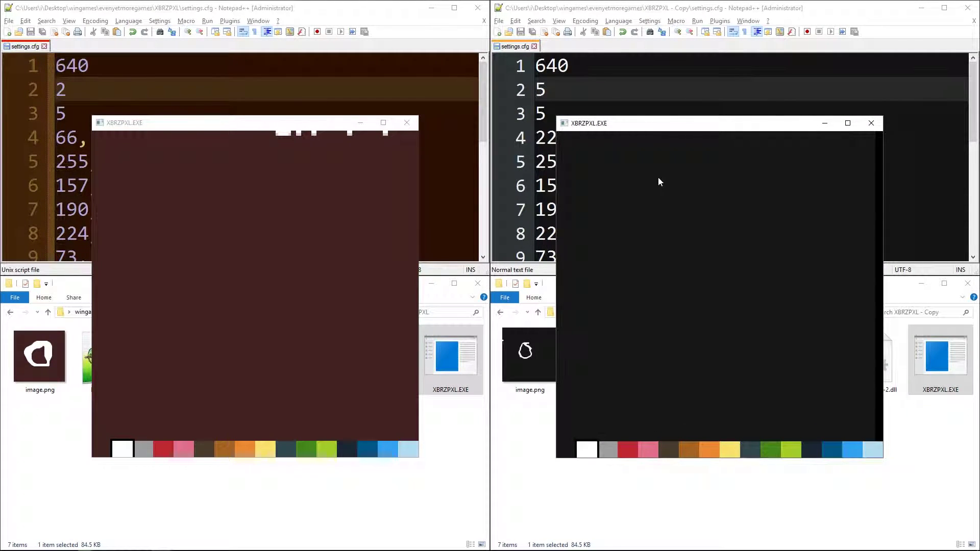
- Draw two pink loops on the right canvas
click(646, 449)
click(727, 188)
mouse_move(681, 280)
mouse_down()
mouse_move(681, 334)
mouse_move(750, 324)
mouse_move(782, 222)
mouse_move(735, 180)
mouse_move(672, 183)
mouse_move(620, 214)
mouse_move(603, 266)
mouse_move(629, 320)
mouse_move(683, 337)
mouse_up()
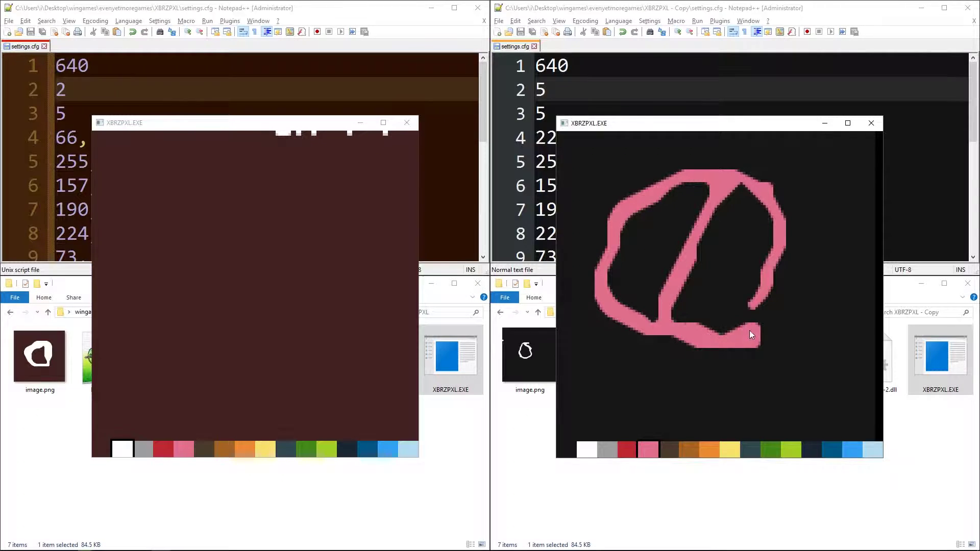
mouse_move(803, 256)
mouse_down()
mouse_move(851, 297)
mouse_move(816, 344)
mouse_move(759, 362)
mouse_up()
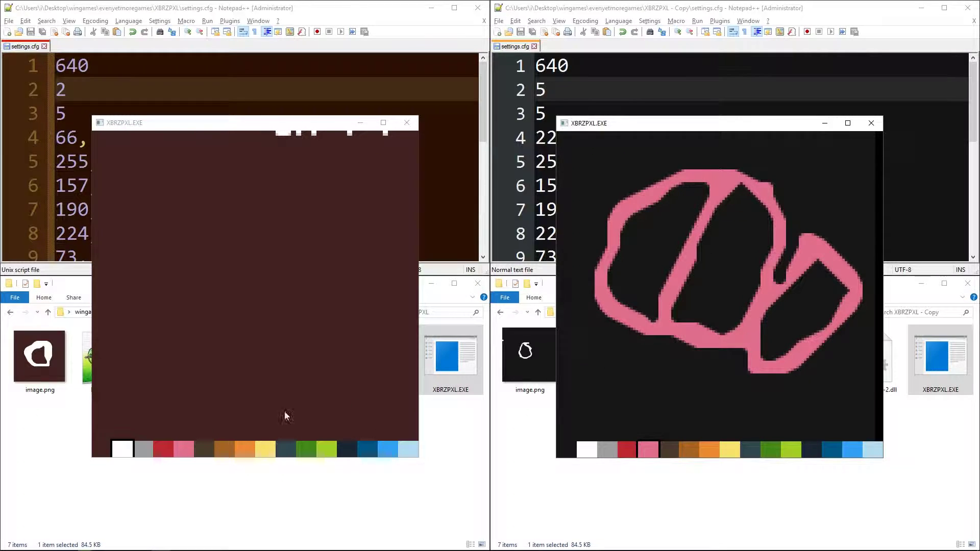
- Draw a pink outlined shape on the left canvas, then click away so both save
click(191, 442)
mouse_move(356, 215)
mouse_down()
mouse_move(261, 205)
mouse_move(177, 322)
mouse_move(266, 294)
mouse_up()
mouse_move(317, 265)
mouse_down()
mouse_move(304, 196)
mouse_move(262, 200)
mouse_move(180, 261)
mouse_move(172, 293)
mouse_up()
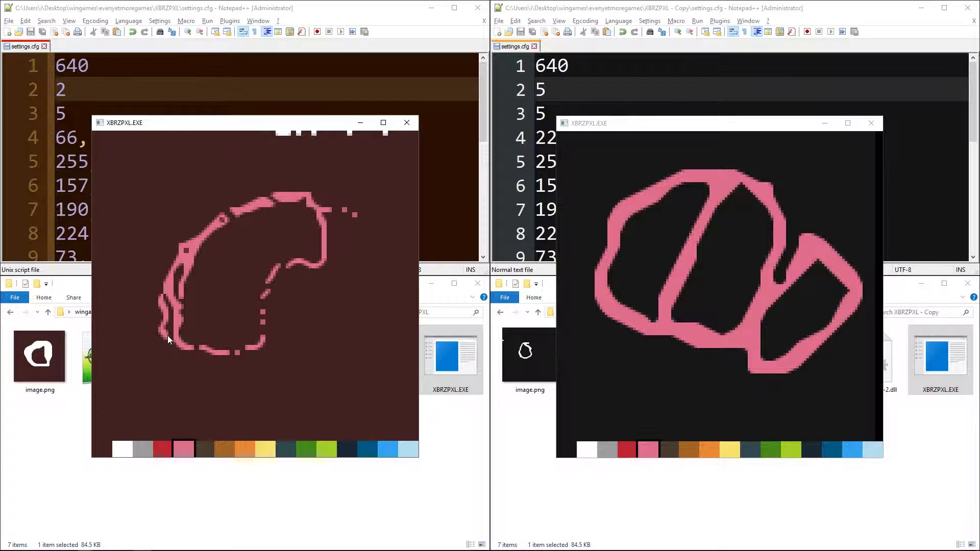
drag(168, 340, 250, 348)
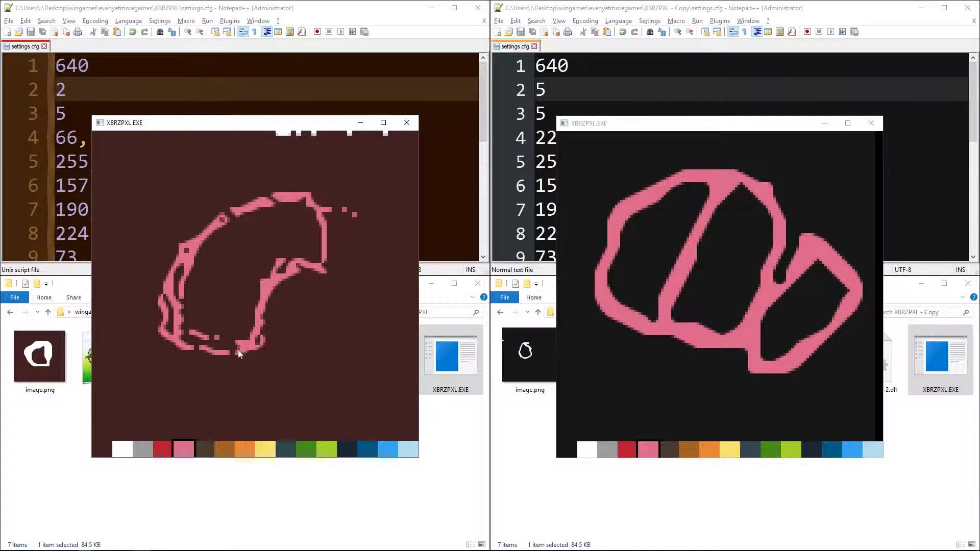
mouse_move(181, 331)
mouse_down()
mouse_move(167, 310)
mouse_move(197, 226)
mouse_up()
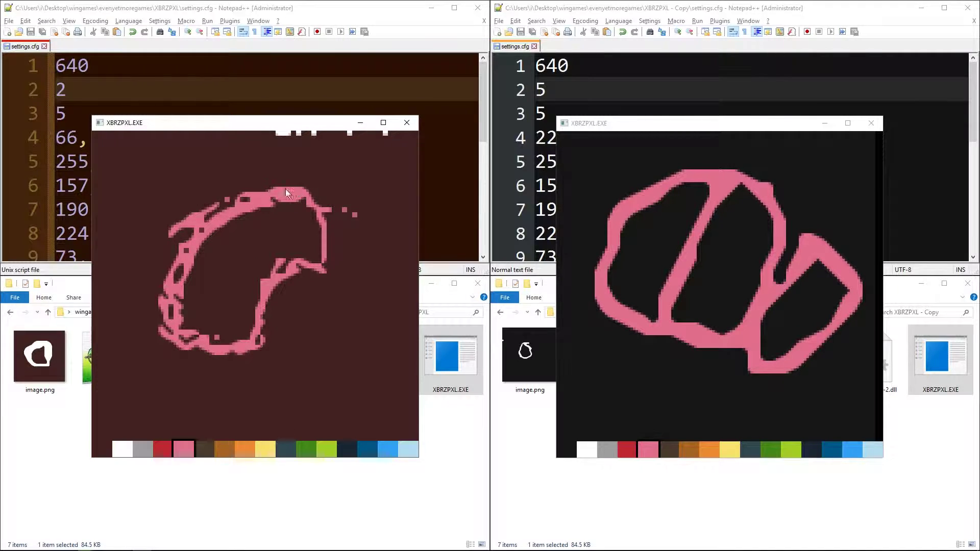
drag(176, 216, 155, 279)
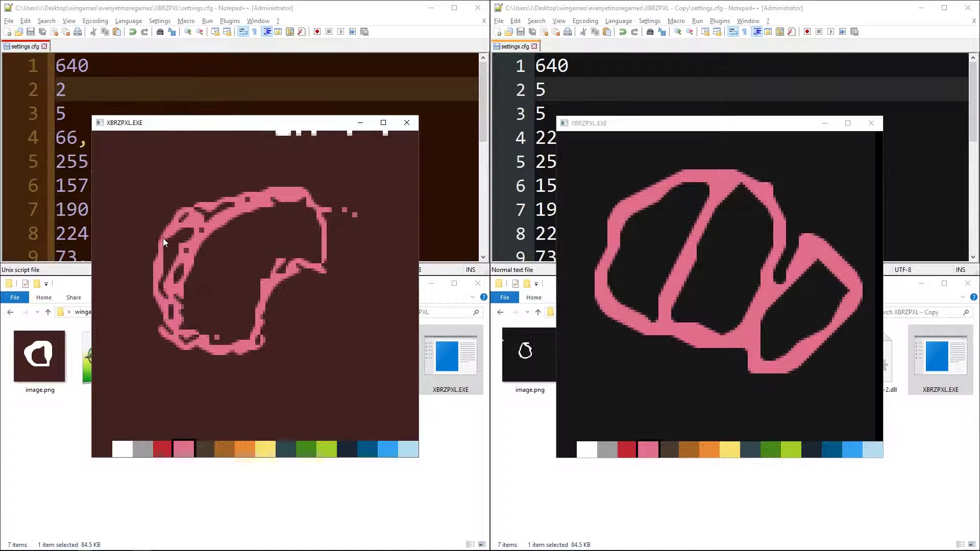
mouse_move(216, 204)
mouse_down()
mouse_move(165, 209)
mouse_move(144, 246)
mouse_move(138, 289)
mouse_move(164, 335)
mouse_move(194, 194)
mouse_up()
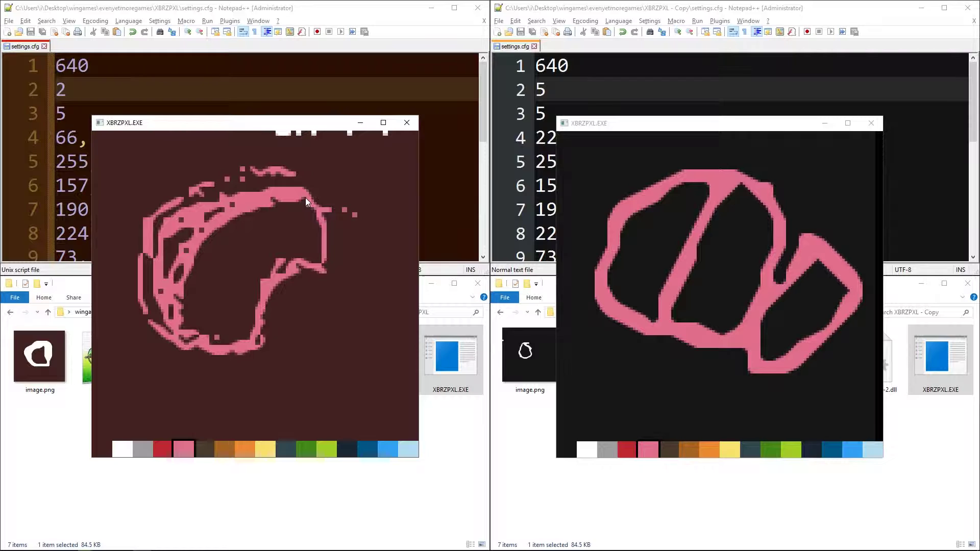
click(745, 127)
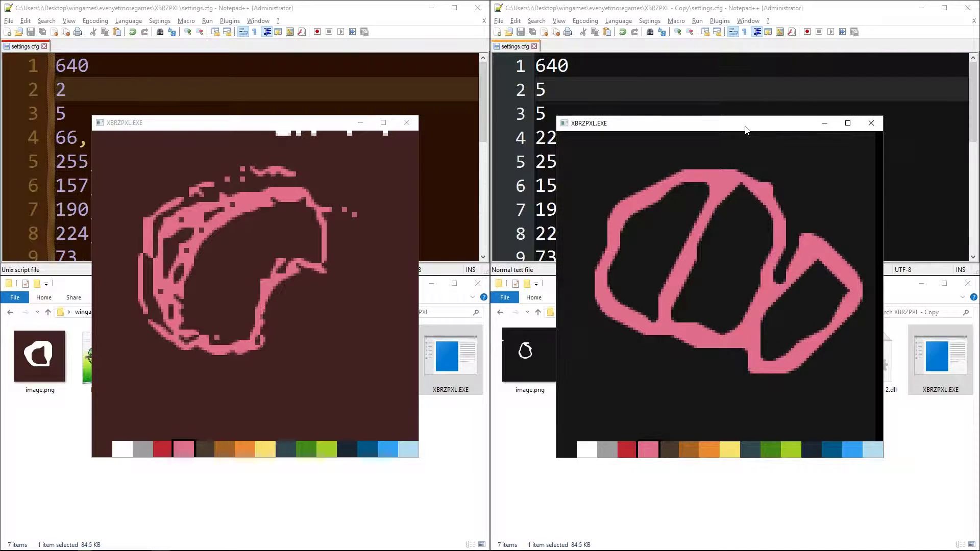
- Compare both pink image.png files in Paint, then close Paint
click(477, 436)
double_click(529, 367)
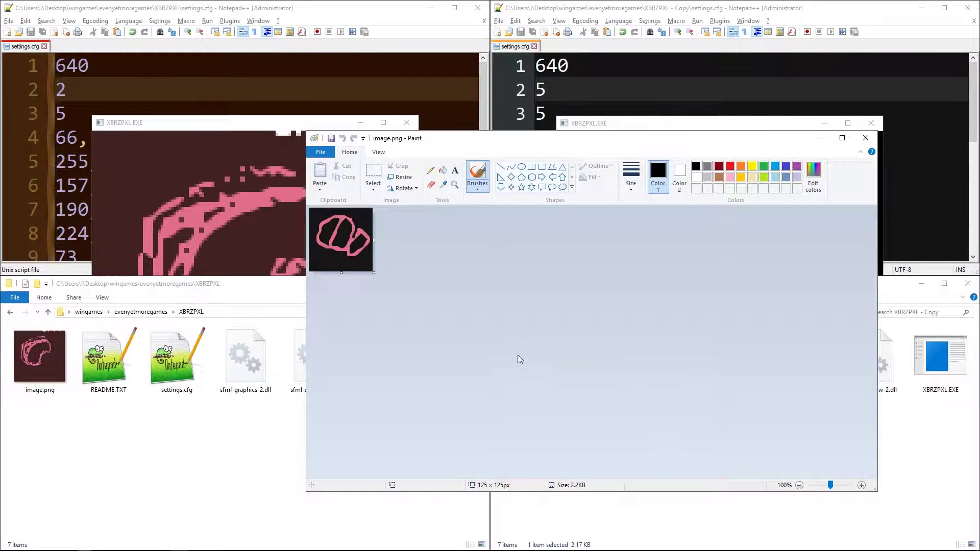
mouse_move(39, 357)
mouse_down()
mouse_move(455, 378)
mouse_move(450, 368)
mouse_up()
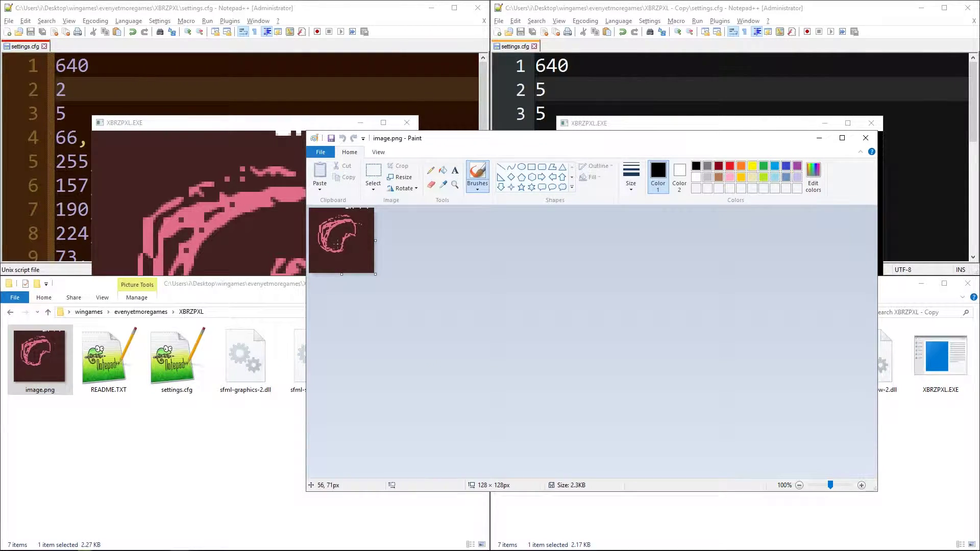
click(866, 138)
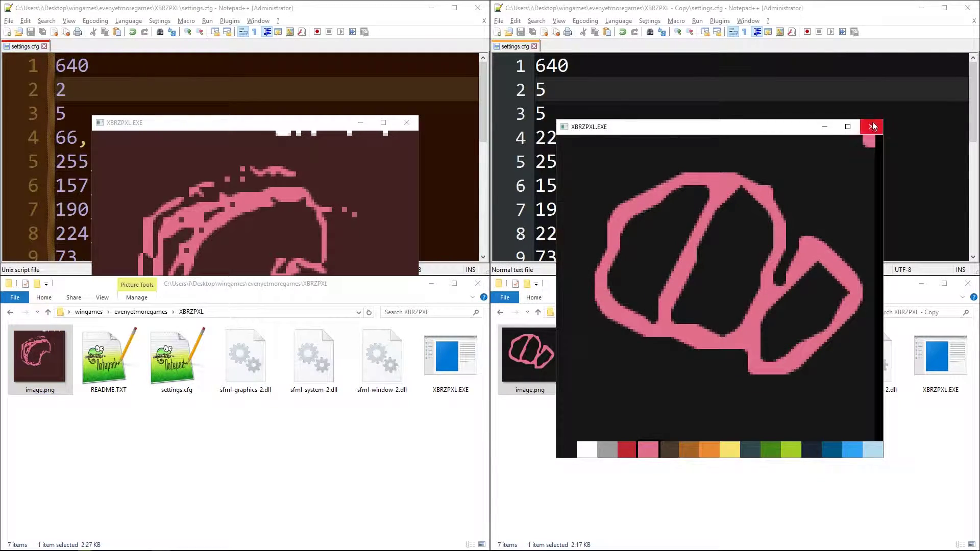
- Close both XBRZPXL windows and set line 2 to 4 in the copy's settings and 3 in the original's
click(871, 124)
click(407, 122)
key(shift+Left)
text(4)
click(67, 89)
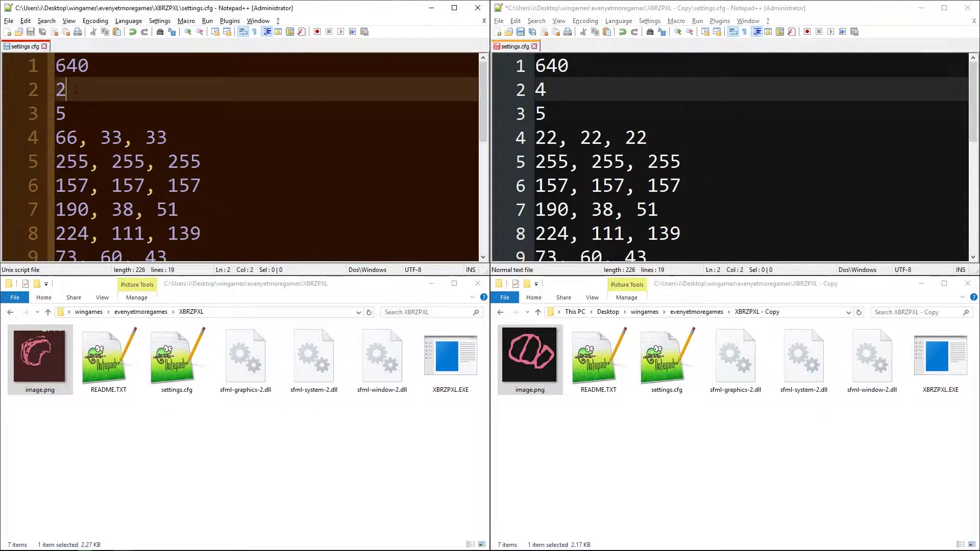
key(shift+Left)
text(3)
key(Escape)
- Save the copy's settings and draw a blue loop with a rightward hook on the right canvas
key(ctrl+s)
mouse_move(608, 372)
mouse_down()
mouse_move(653, 345)
mouse_move(703, 289)
mouse_move(700, 214)
mouse_move(622, 205)
mouse_move(578, 226)
mouse_move(571, 317)
mouse_move(608, 371)
mouse_move(581, 337)
mouse_move(556, 243)
mouse_up()
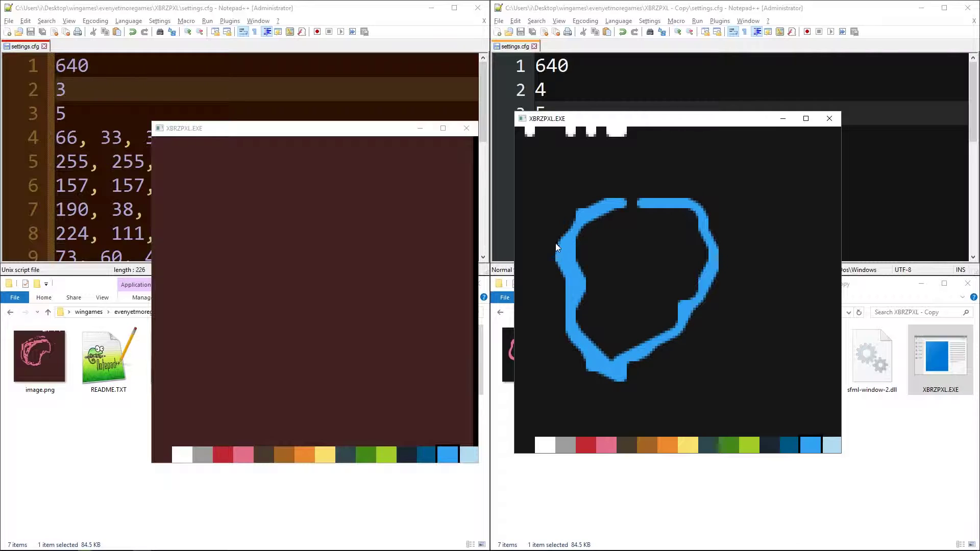
mouse_move(610, 203)
mouse_down()
mouse_move(689, 196)
mouse_move(598, 201)
mouse_move(557, 232)
mouse_move(620, 178)
mouse_move(806, 172)
mouse_move(812, 205)
mouse_move(794, 210)
mouse_move(743, 170)
mouse_move(618, 179)
mouse_move(806, 179)
mouse_move(813, 215)
mouse_move(783, 283)
mouse_move(718, 289)
mouse_up()
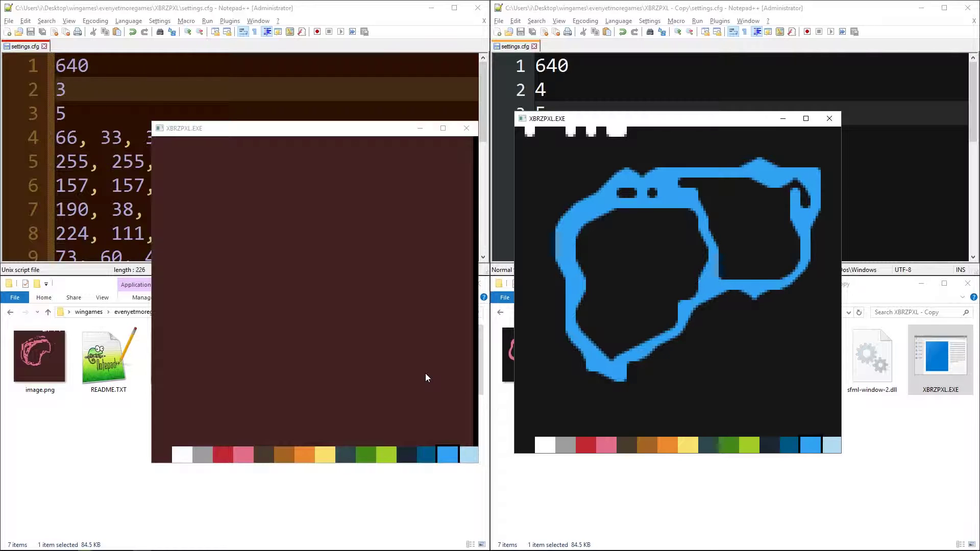
- Draw a thick blue face outline with a small tail loop in the left window
mouse_move(401, 394)
mouse_down()
mouse_move(401, 247)
mouse_move(318, 224)
mouse_move(222, 350)
mouse_up()
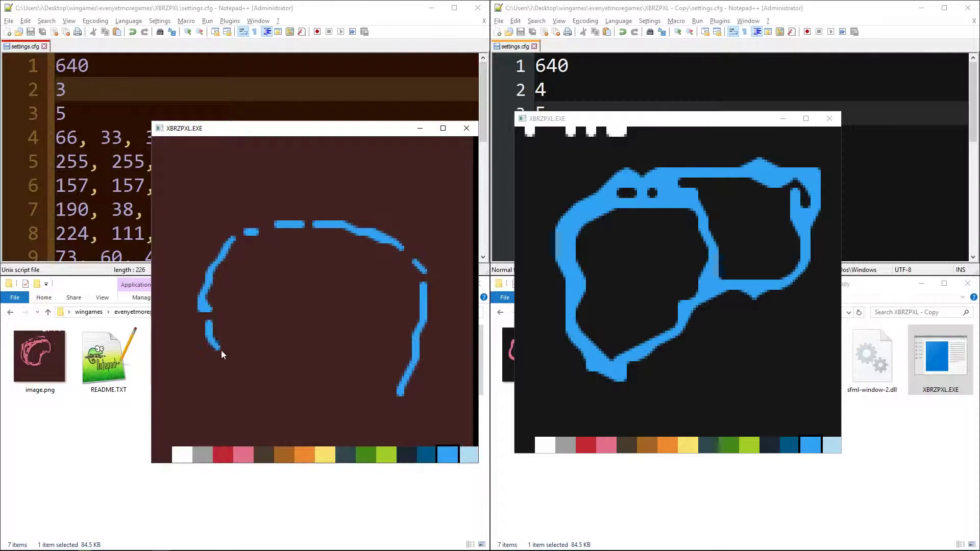
mouse_move(303, 379)
mouse_down()
mouse_move(389, 402)
mouse_move(237, 381)
mouse_move(290, 389)
mouse_up()
mouse_move(223, 341)
mouse_down()
mouse_move(207, 274)
mouse_move(254, 239)
mouse_move(373, 244)
mouse_up()
drag(429, 283, 349, 248)
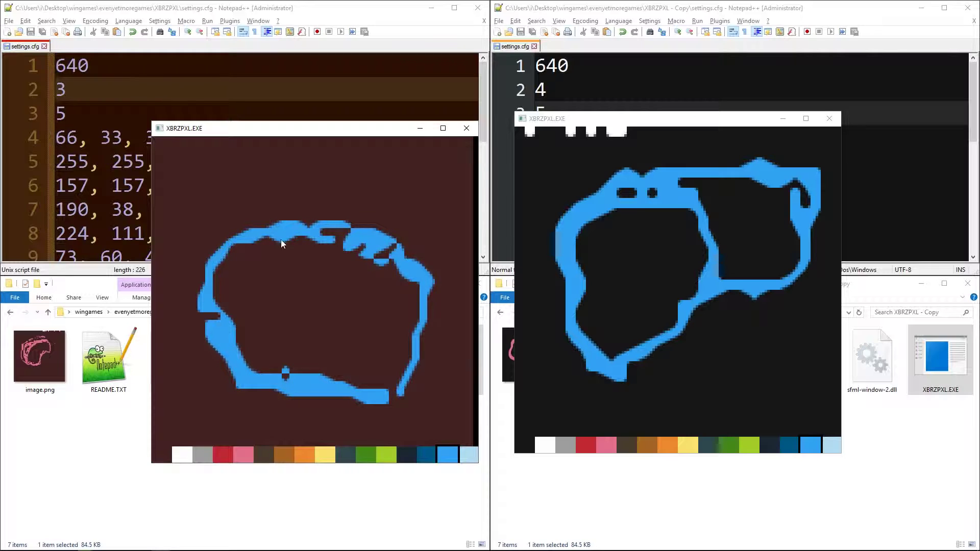
mouse_move(282, 243)
mouse_down()
mouse_move(379, 240)
mouse_move(426, 262)
mouse_up()
mouse_move(282, 211)
mouse_down()
mouse_move(260, 197)
mouse_move(252, 203)
mouse_up()
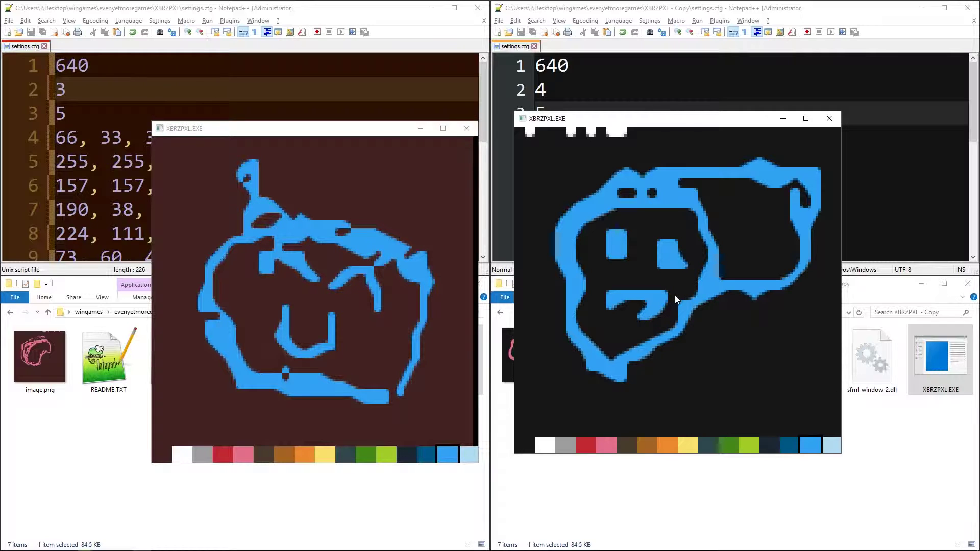
- View the original's blue image.png in Paint, then load the copy's image.png in its place
click(255, 262)
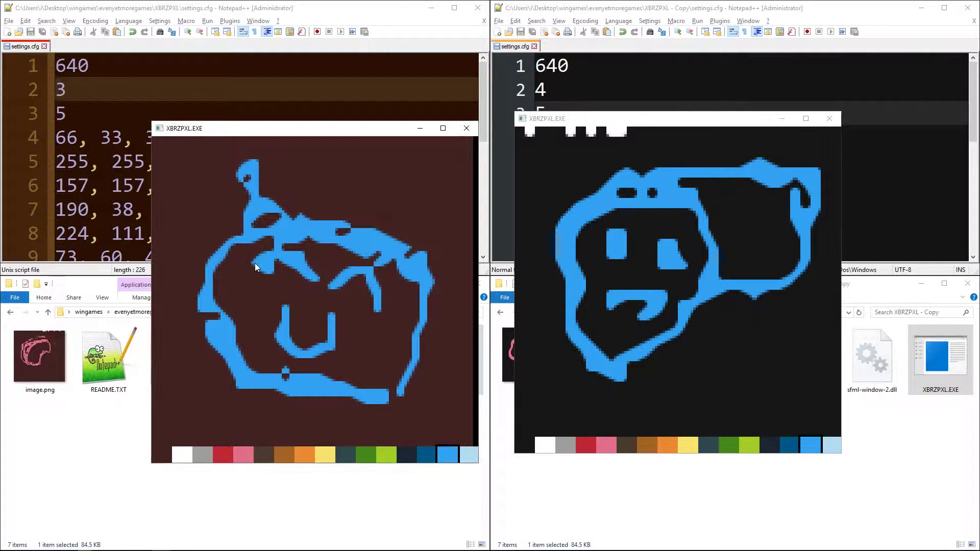
click(69, 406)
double_click(41, 369)
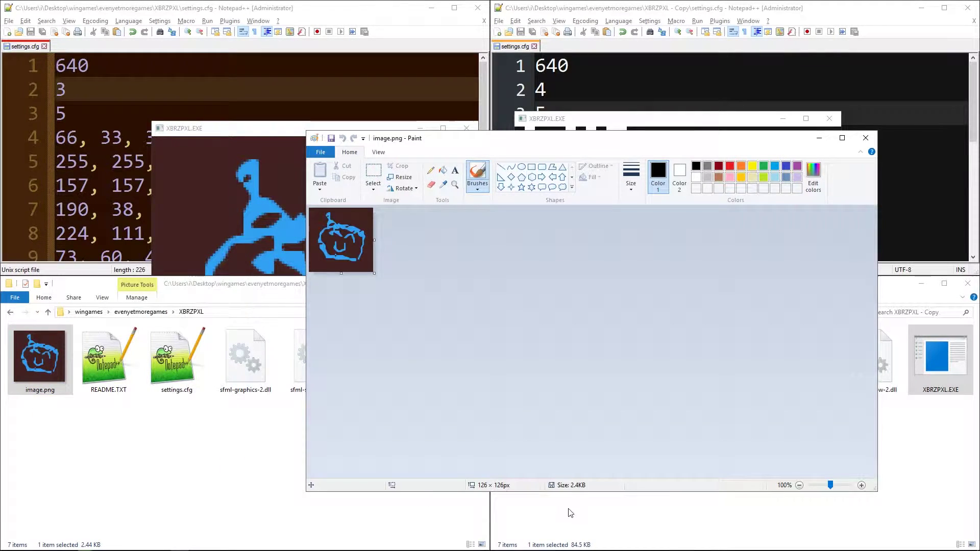
click(571, 514)
mouse_move(530, 358)
mouse_down()
mouse_move(448, 334)
mouse_move(427, 313)
mouse_up()
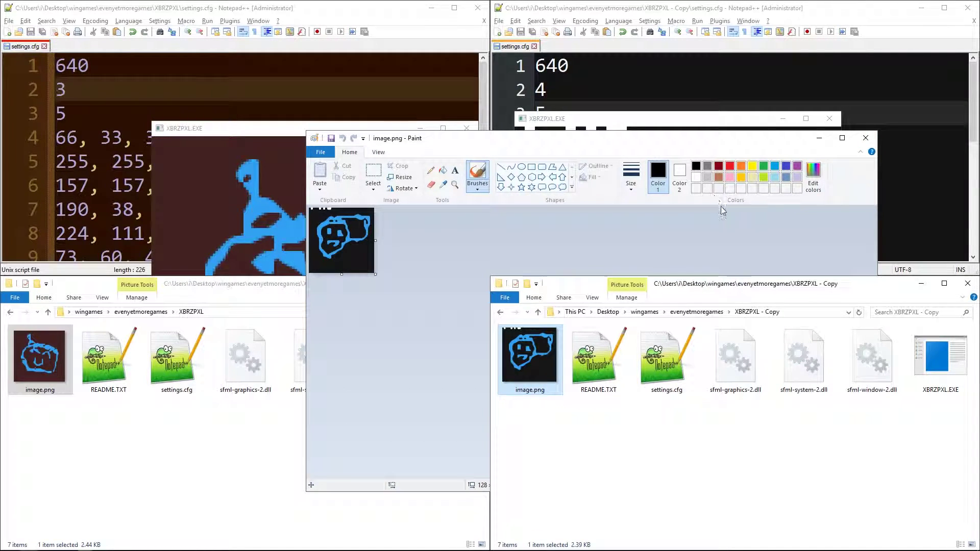
- Close Paint and set line 2 to 5 in both settings.cfg files
click(866, 138)
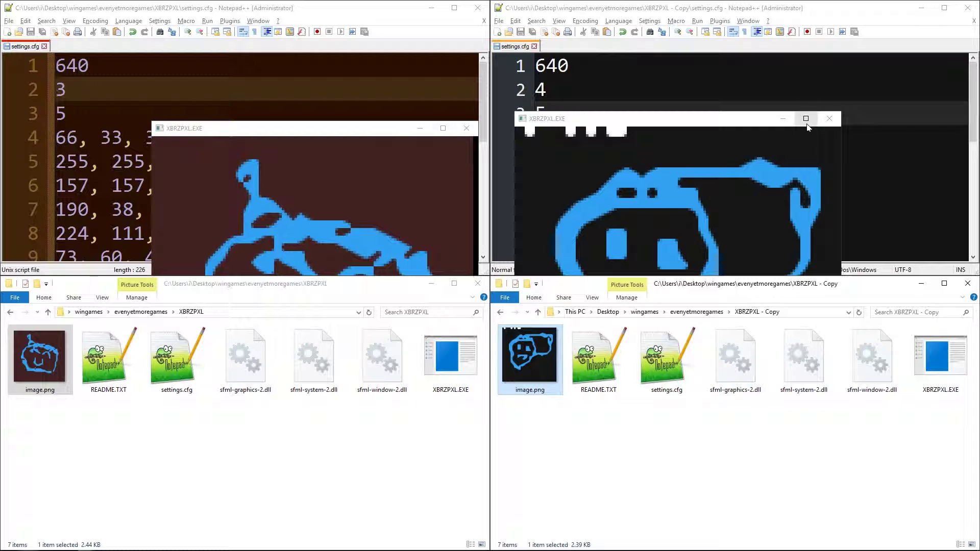
double_click(540, 90)
text(5)
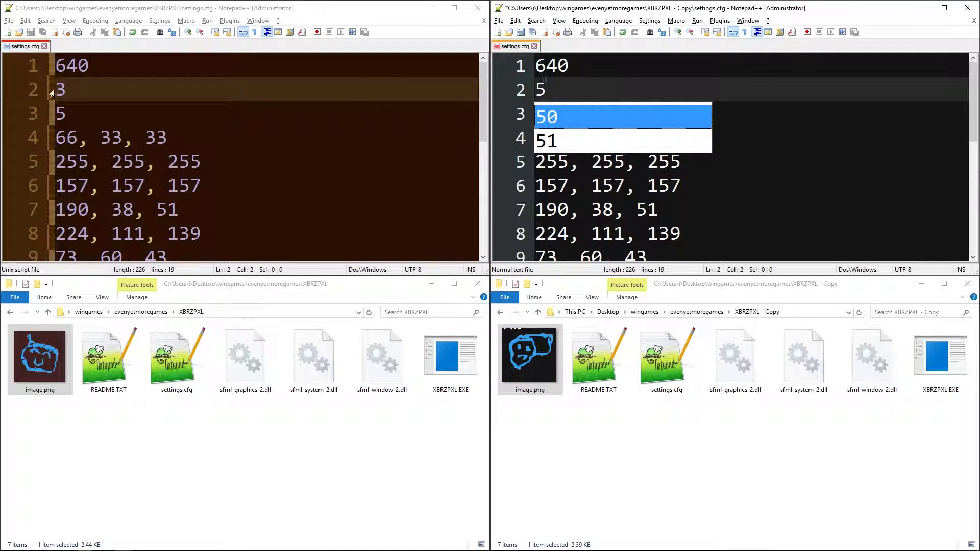
double_click(52, 94)
text(5)
key(Escape)
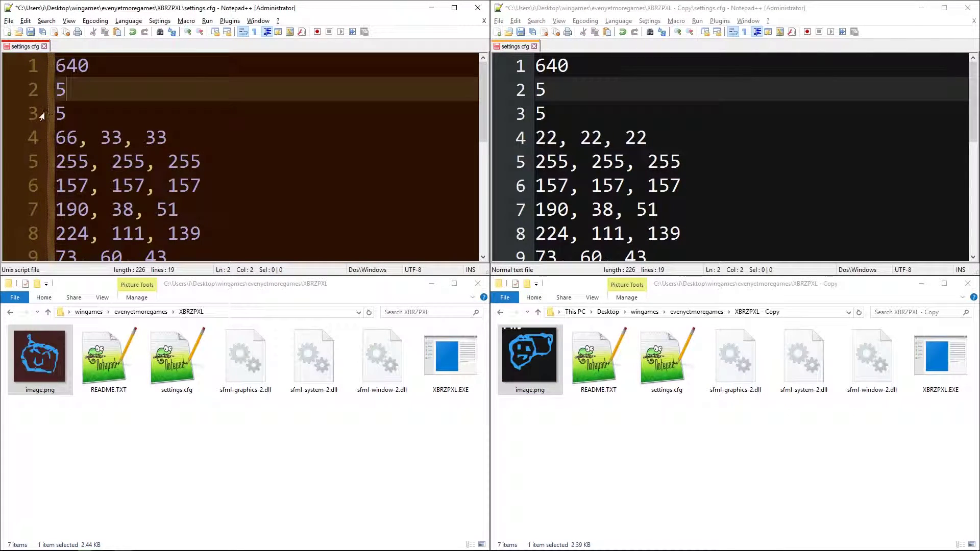
- Set line 3 to 1 in the original and 6 in the copy, saving both files
double_click(60, 114)
text(1)
key(Escape)
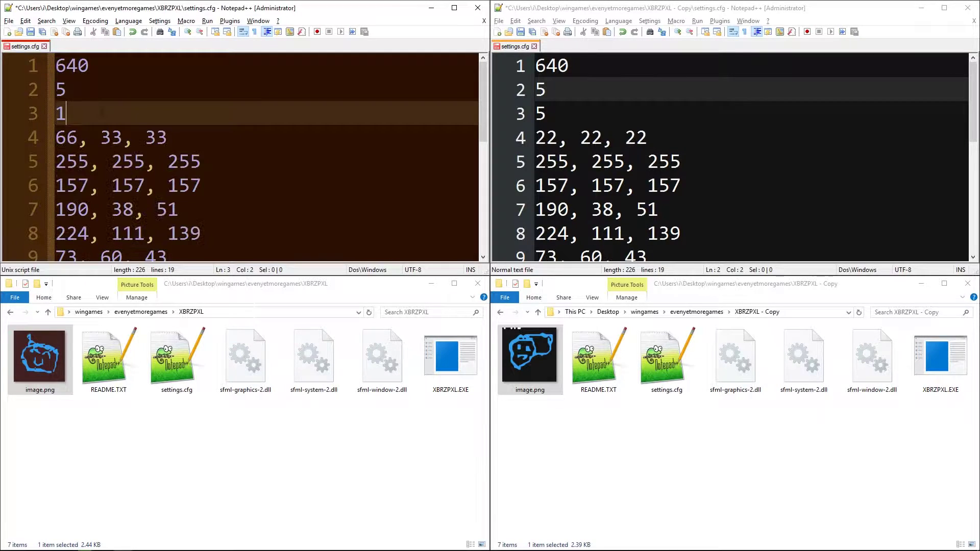
double_click(540, 113)
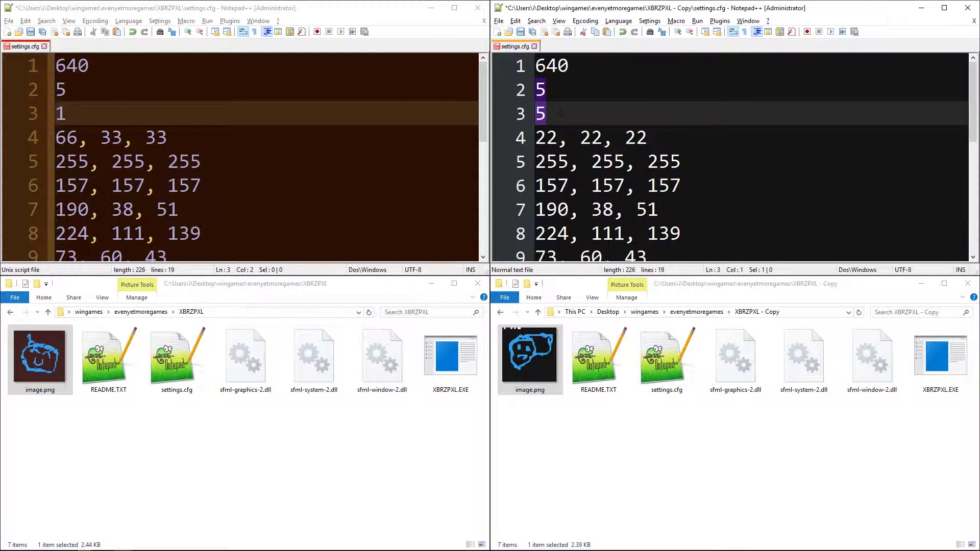
text(6)
key(Escape)
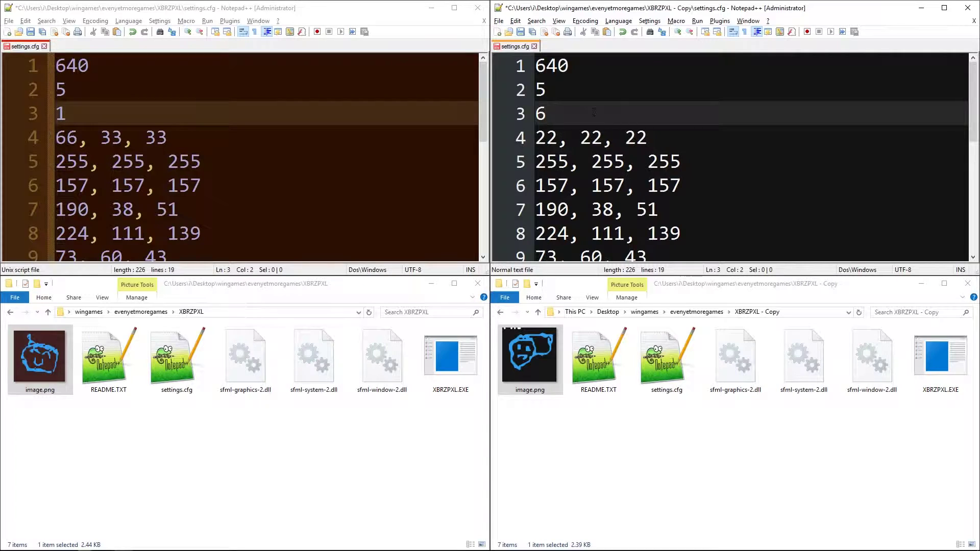
key(ctrl+s)
click(214, 137)
key(ctrl+s)
- Launch both XBRZPXL copies and arrange their windows side by side, original on the left
double_click(941, 357)
double_click(439, 355)
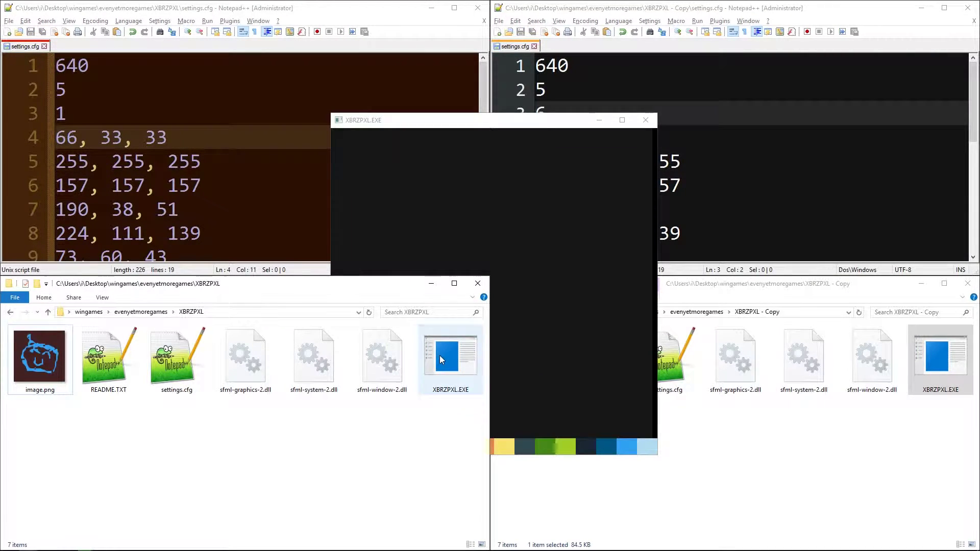
drag(451, 123, 207, 144)
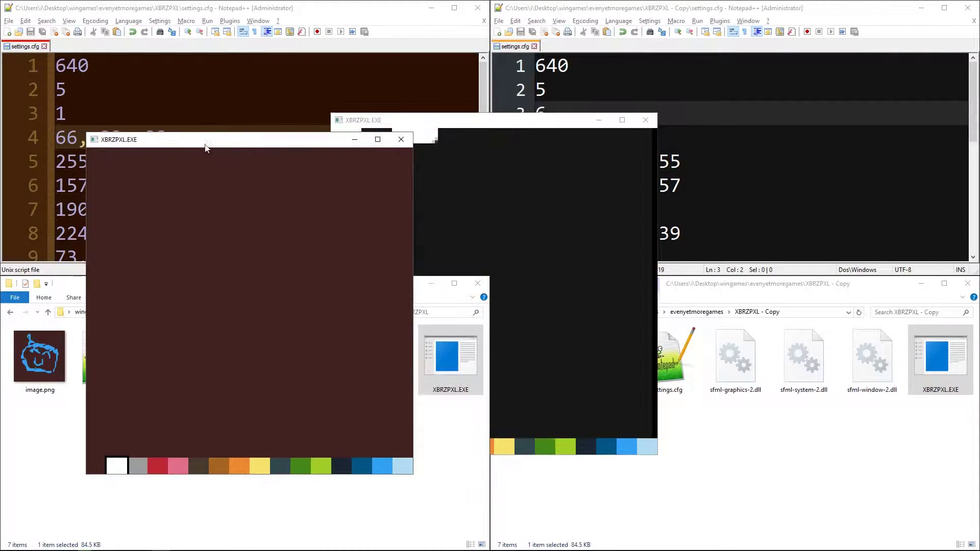
drag(454, 123, 670, 131)
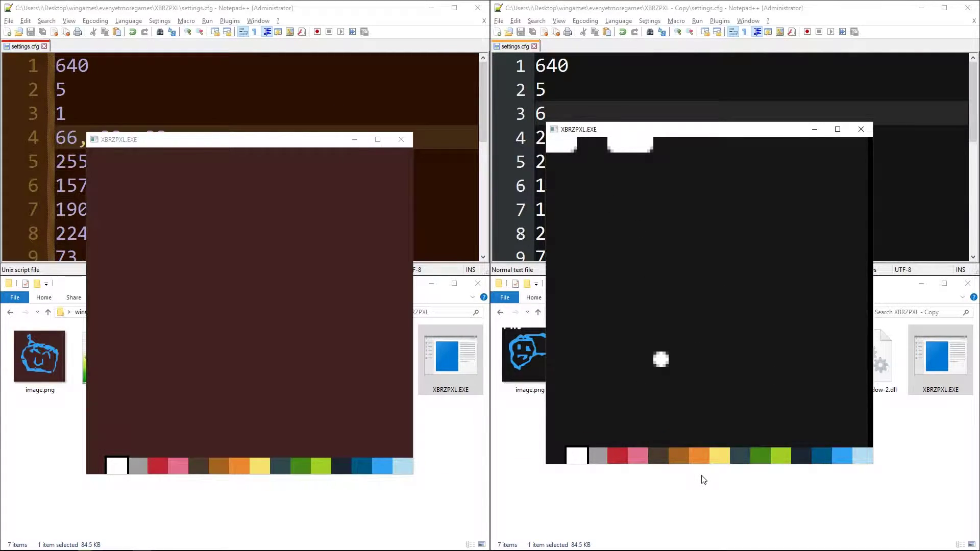
- Paint a thick green looping shape on the copy's black canvas
click(761, 456)
mouse_move(746, 176)
mouse_down()
mouse_move(648, 196)
mouse_move(610, 297)
mouse_move(641, 357)
mouse_move(745, 335)
mouse_move(821, 256)
mouse_move(738, 185)
mouse_move(687, 195)
mouse_move(614, 240)
mouse_move(612, 283)
mouse_move(716, 344)
mouse_move(763, 326)
mouse_move(784, 240)
mouse_up()
mouse_move(694, 213)
mouse_down()
mouse_move(658, 352)
mouse_move(801, 269)
mouse_move(835, 268)
mouse_up()
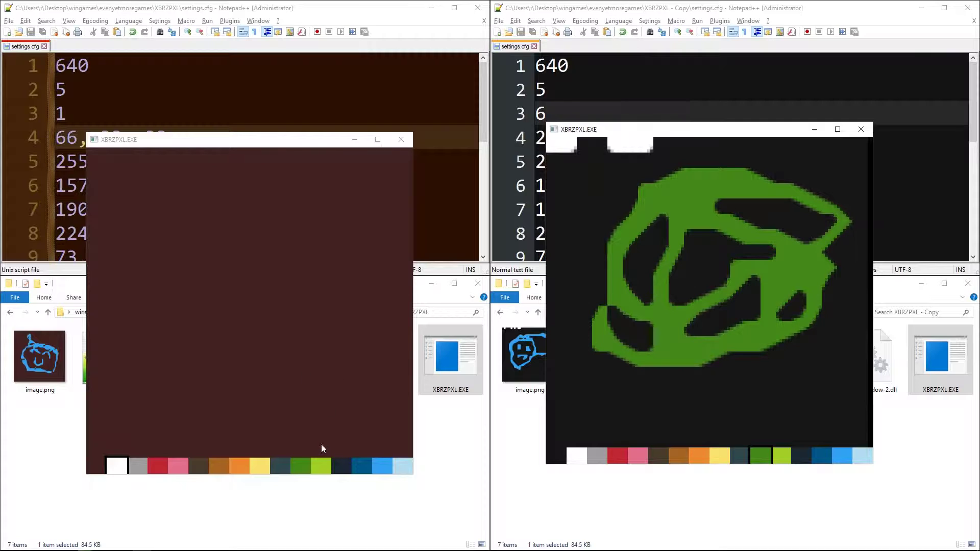
- Draw a green lumpy loop and dotted green lines along the top, side and bottom of the original's canvas
click(305, 468)
drag(361, 342, 311, 213)
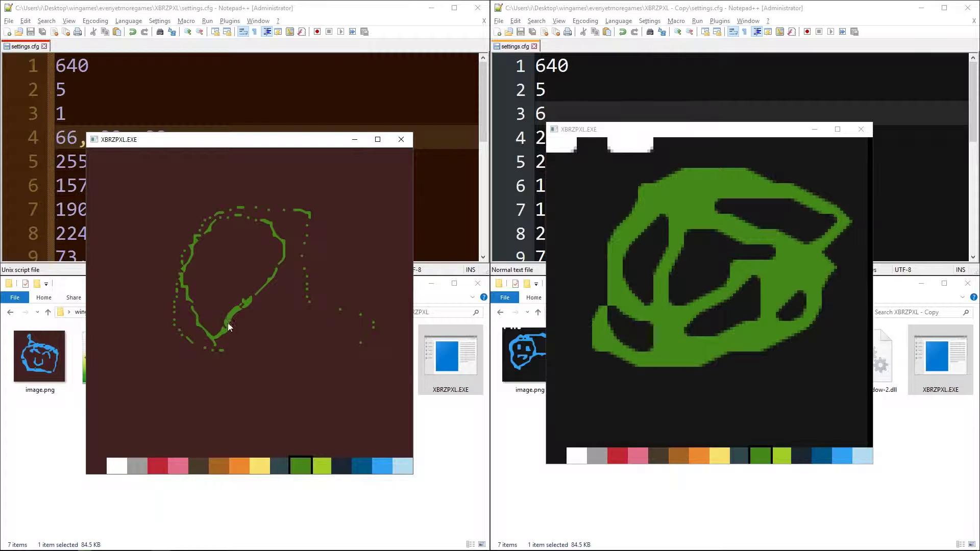
mouse_move(252, 289)
mouse_down()
mouse_move(276, 262)
mouse_move(248, 297)
mouse_move(263, 282)
mouse_move(262, 251)
mouse_move(236, 240)
mouse_up()
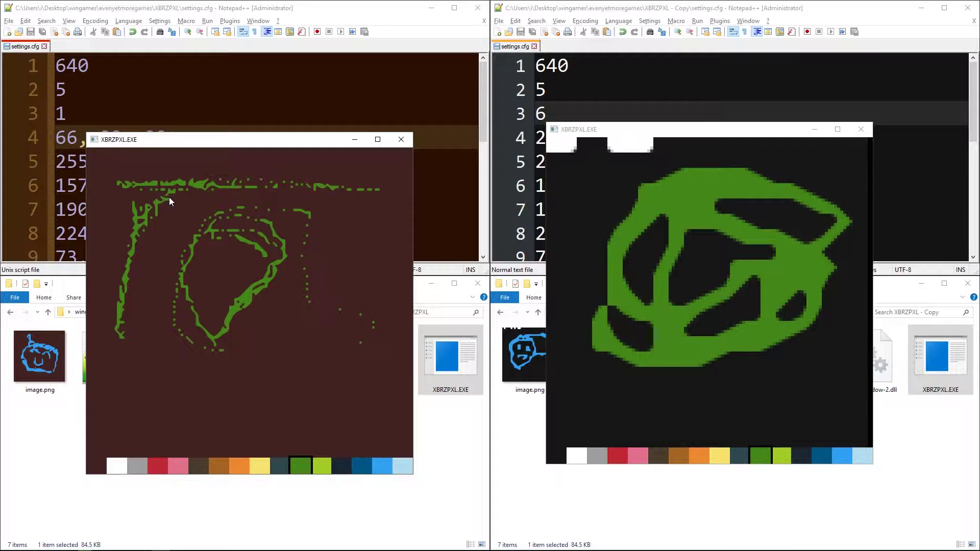
mouse_move(143, 377)
mouse_down()
mouse_move(331, 370)
mouse_move(77, 385)
mouse_move(253, 374)
mouse_move(145, 374)
mouse_up()
drag(267, 366, 319, 362)
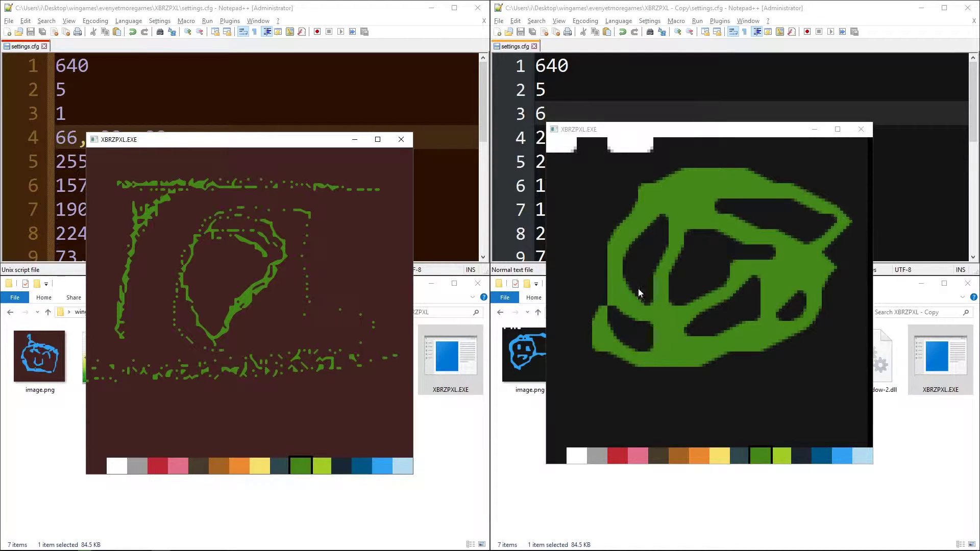
- Check both image.png files, viewing the original's 640×640 green doodle in Paint before closing it
click(676, 510)
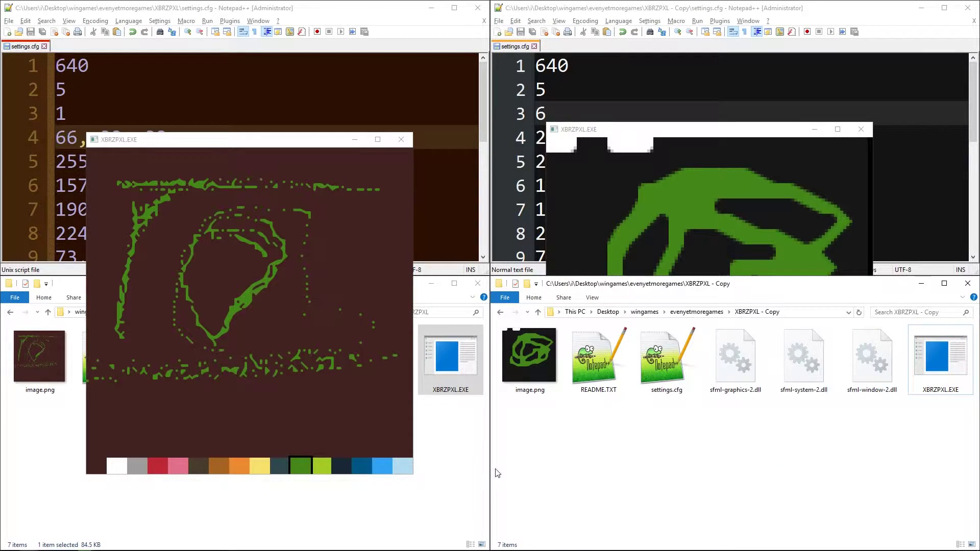
click(422, 461)
click(542, 376)
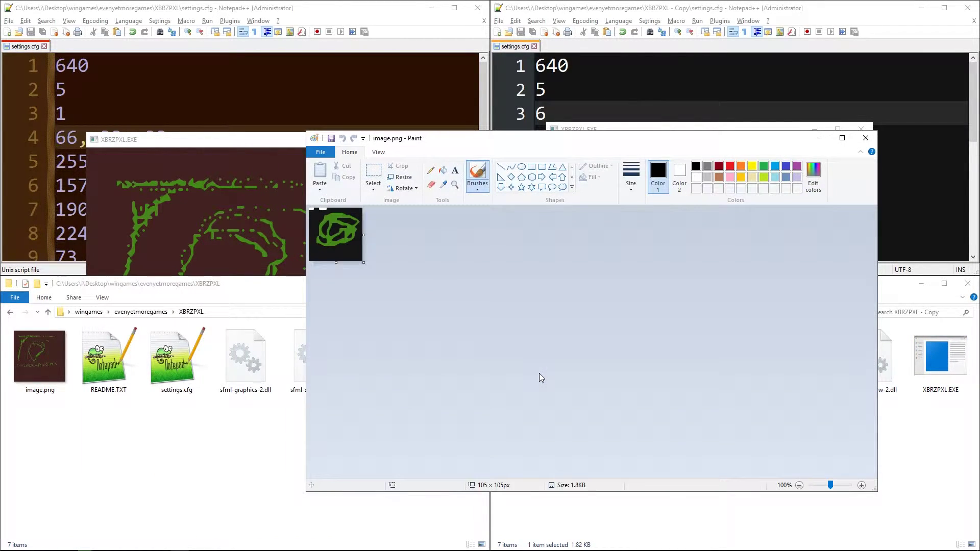
double_click(36, 339)
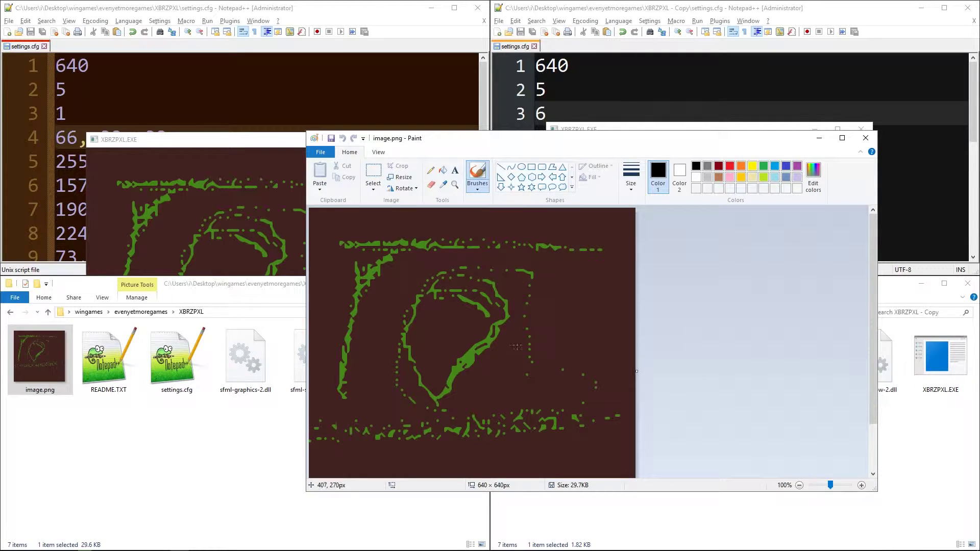
key(alt+F4)
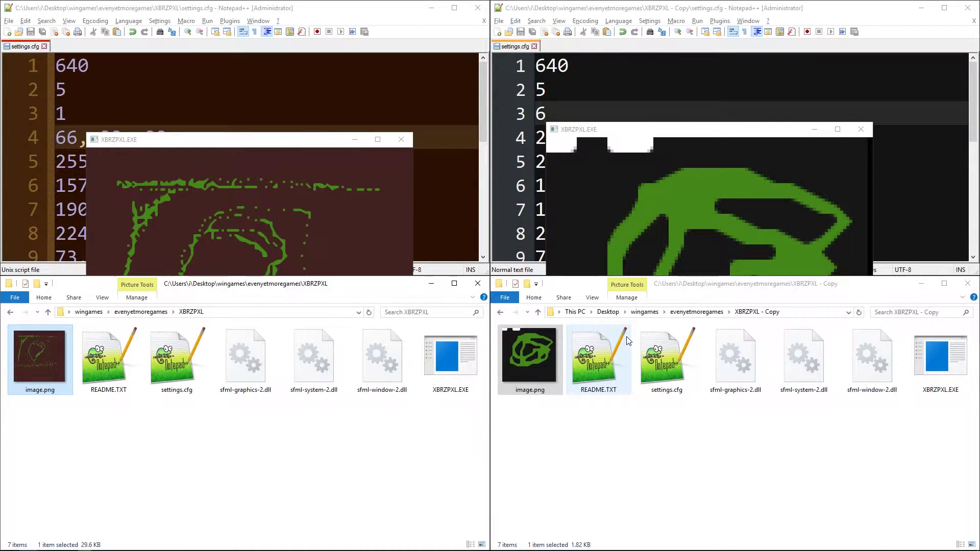
click(618, 113)
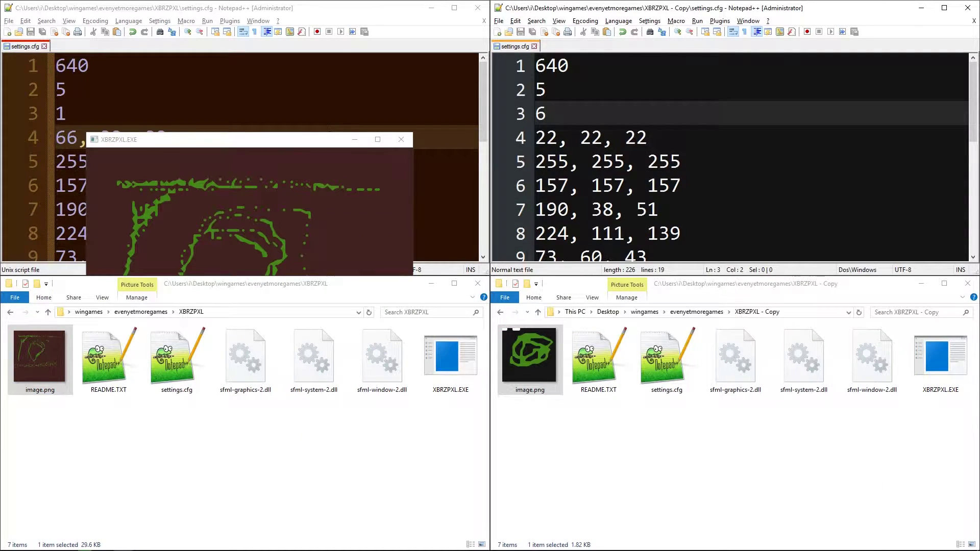
click(28, 125)
click(69, 114)
click(177, 357)
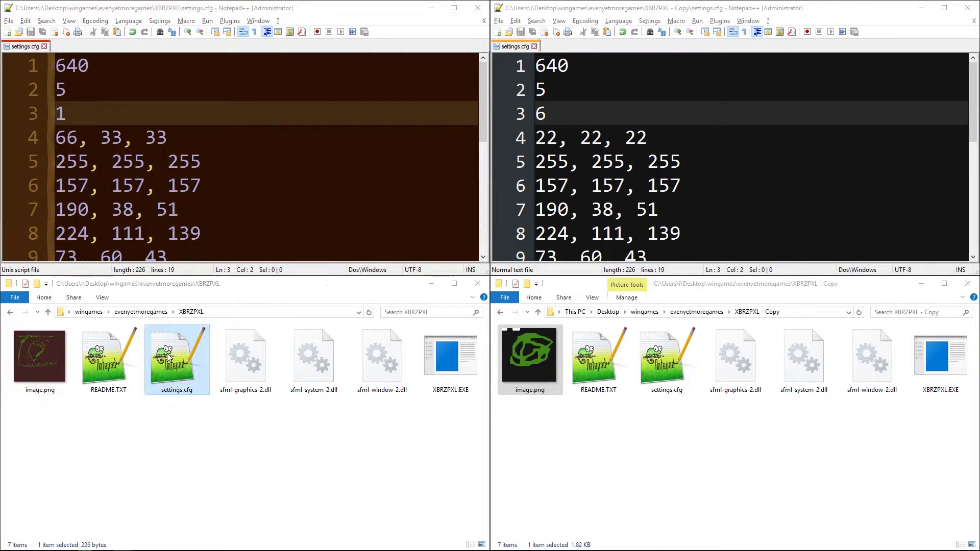
click(667, 357)
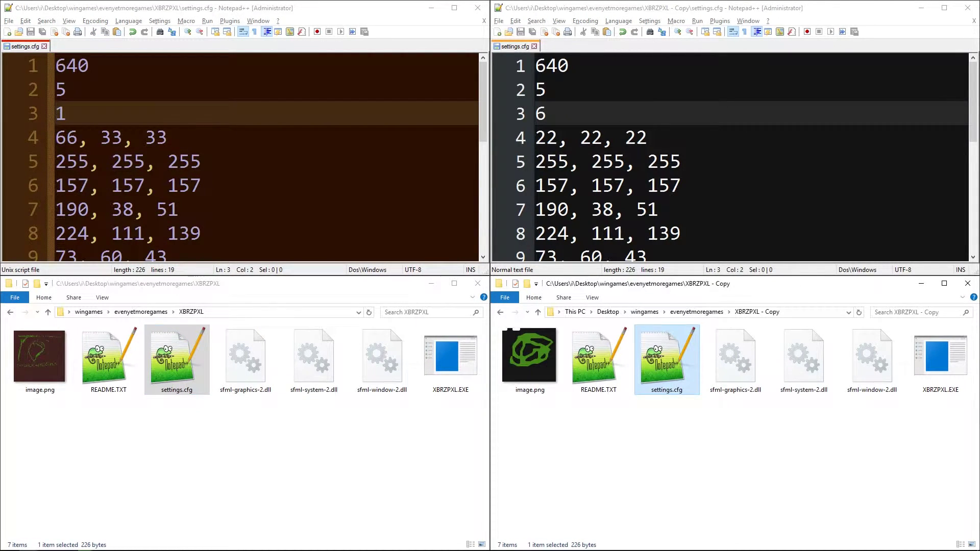
click(542, 113)
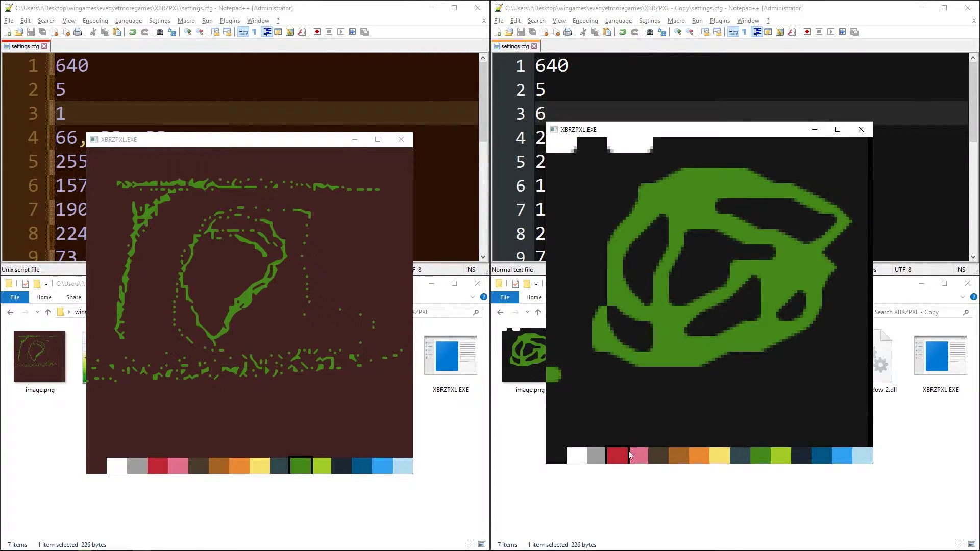
- Paint red and olive strokes over the copy's green shape, then a large light-yellow blob across it
mouse_move(677, 218)
mouse_down()
mouse_move(671, 293)
mouse_move(677, 235)
mouse_up()
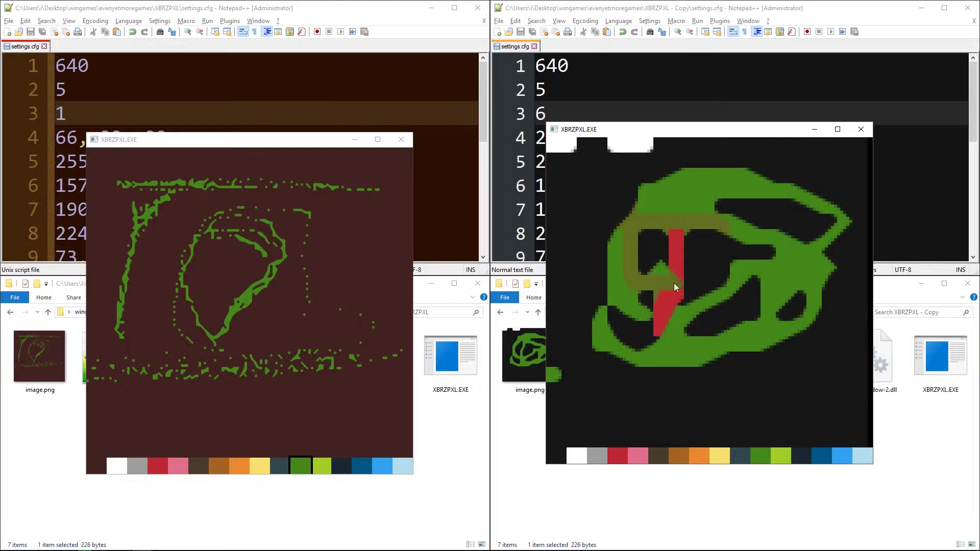
mouse_move(674, 282)
mouse_down()
mouse_move(652, 233)
mouse_move(646, 284)
mouse_move(647, 255)
mouse_move(692, 262)
mouse_move(717, 240)
mouse_move(693, 259)
mouse_up()
click(720, 456)
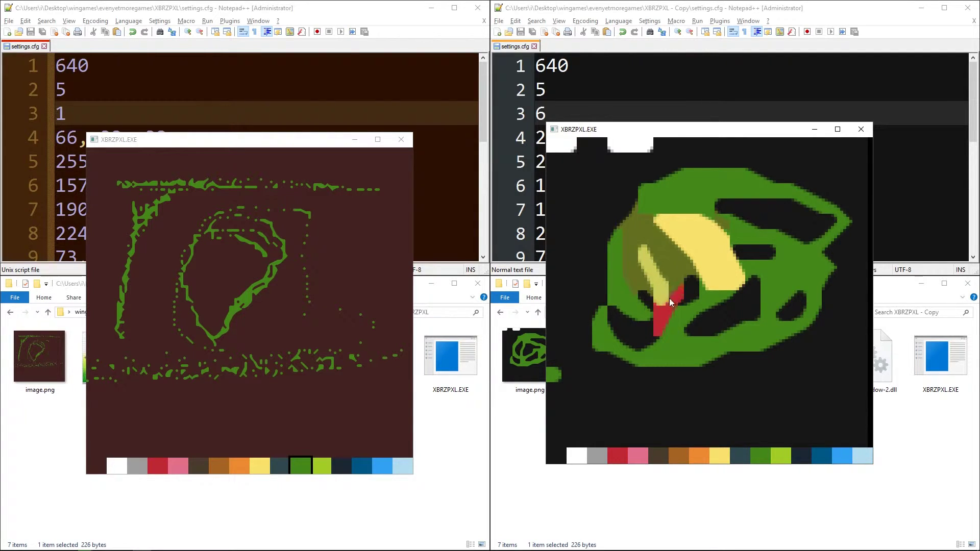
mouse_move(669, 299)
mouse_down()
mouse_move(653, 237)
mouse_move(707, 311)
mouse_move(690, 266)
mouse_move(635, 289)
mouse_move(656, 345)
mouse_move(650, 285)
mouse_move(656, 314)
mouse_move(733, 321)
mouse_up()
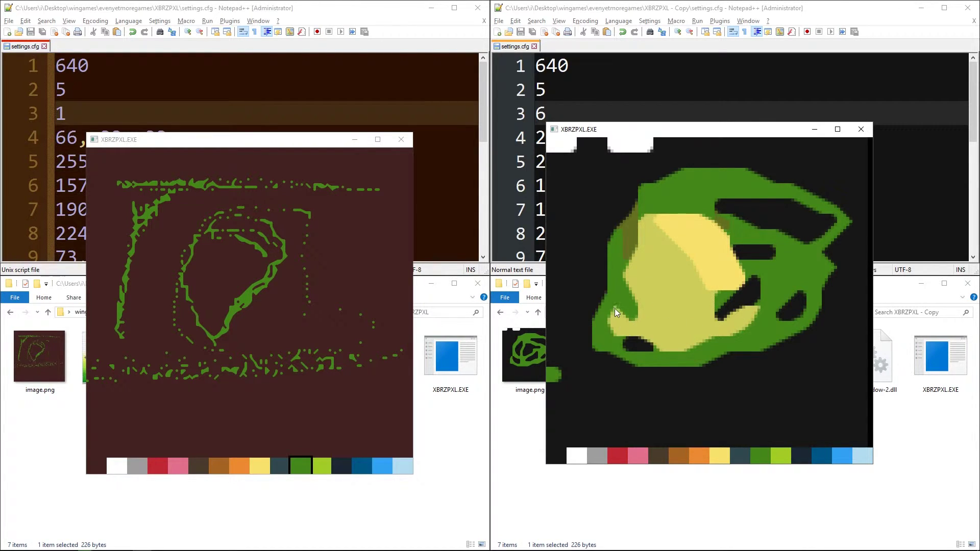
mouse_move(690, 353)
mouse_down()
mouse_move(754, 287)
mouse_move(721, 339)
mouse_up()
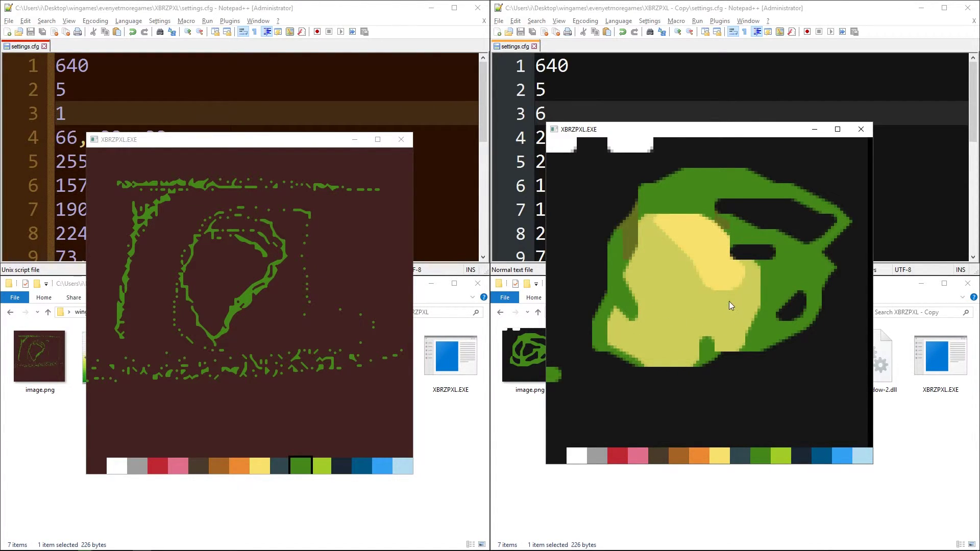
mouse_move(729, 302)
mouse_down()
mouse_move(707, 373)
mouse_move(603, 345)
mouse_up()
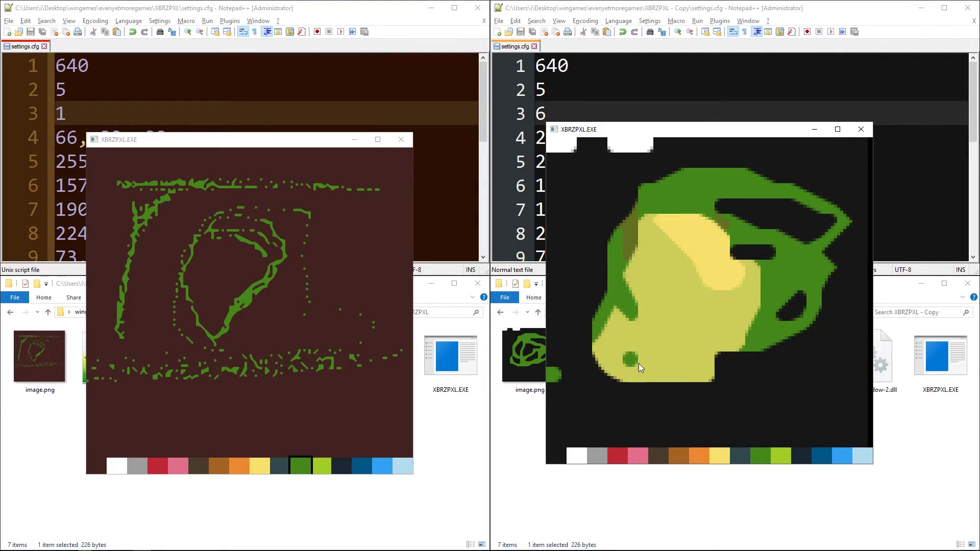